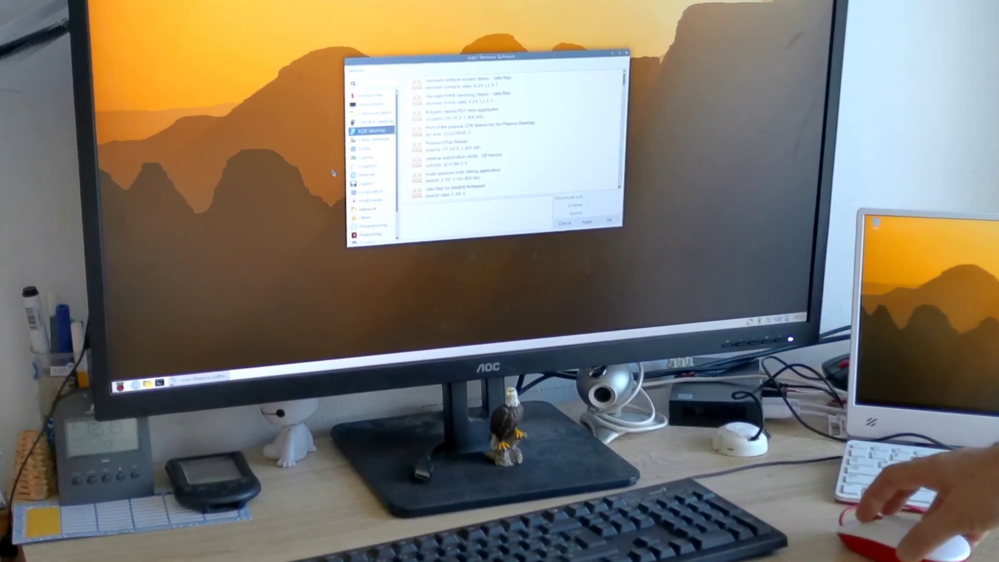
# - List one software category's packages, minimize vokoscreenNG, and open the application menu
pyautogui.click(362, 126)
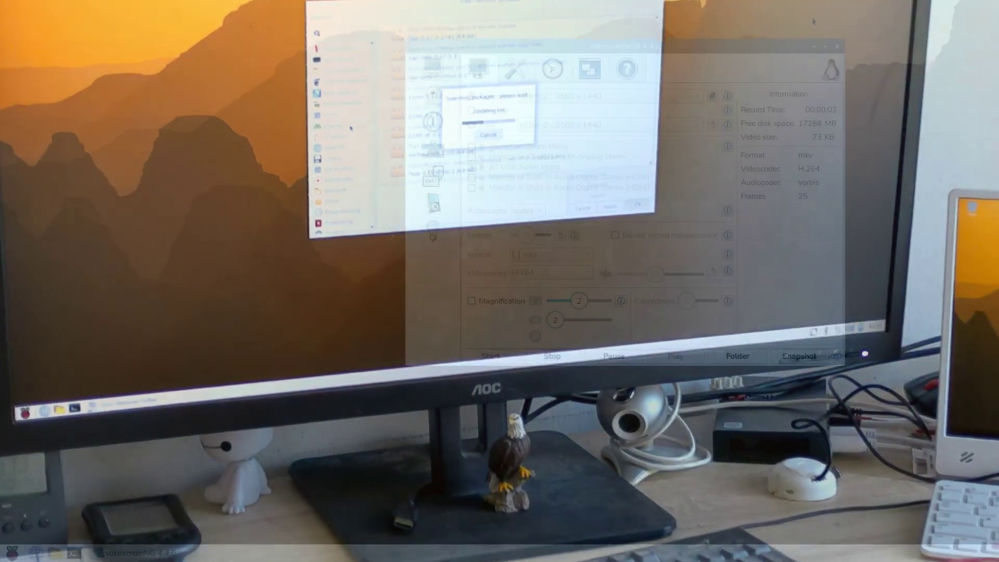
pyautogui.click(852, 23)
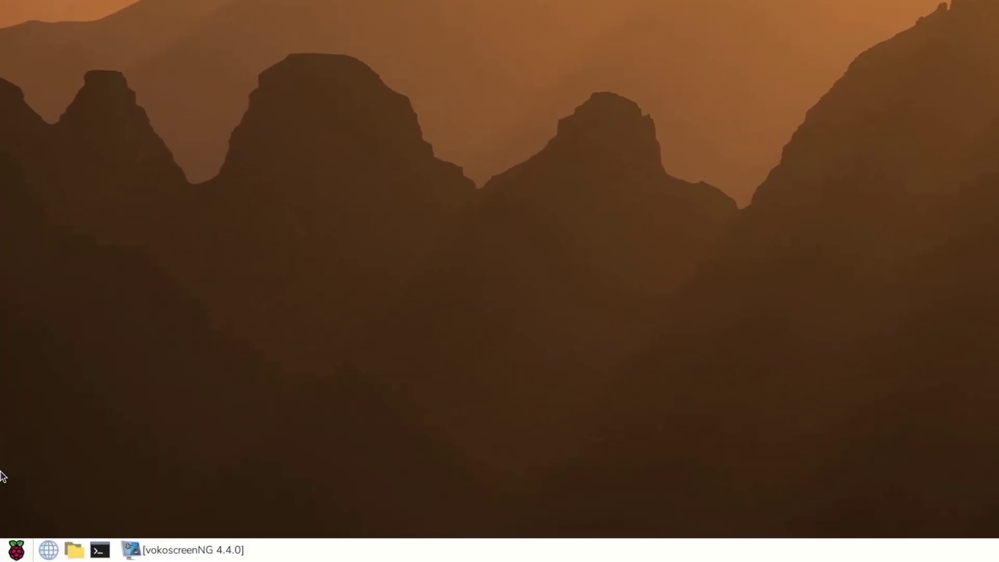
pyautogui.click(17, 550)
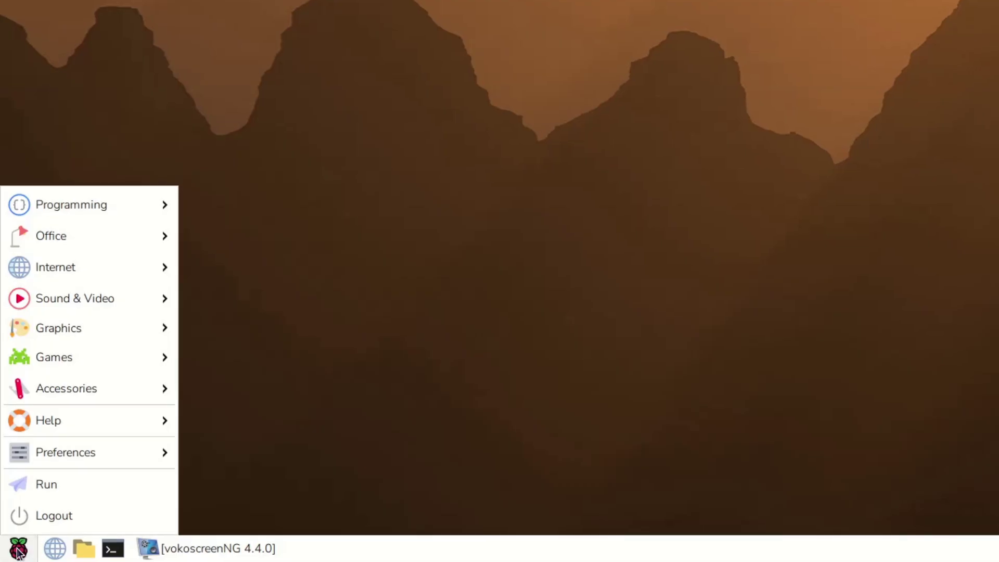
pyautogui.moveTo(85, 247)
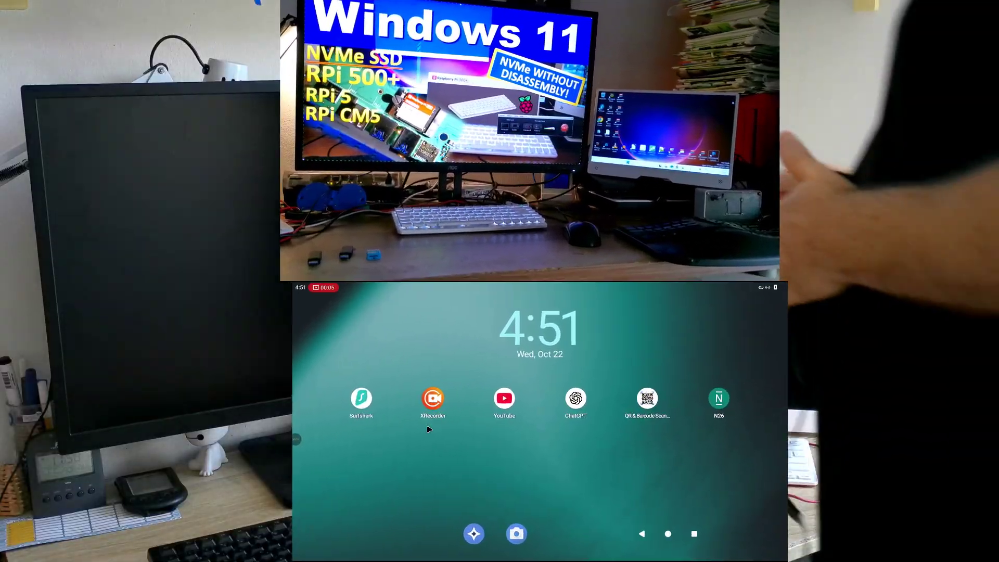
# - Open Android Settings' System page via the app drawer, then open and close the Pi menu
pyautogui.moveTo(596, 428); pyautogui.dragTo(595, 364)
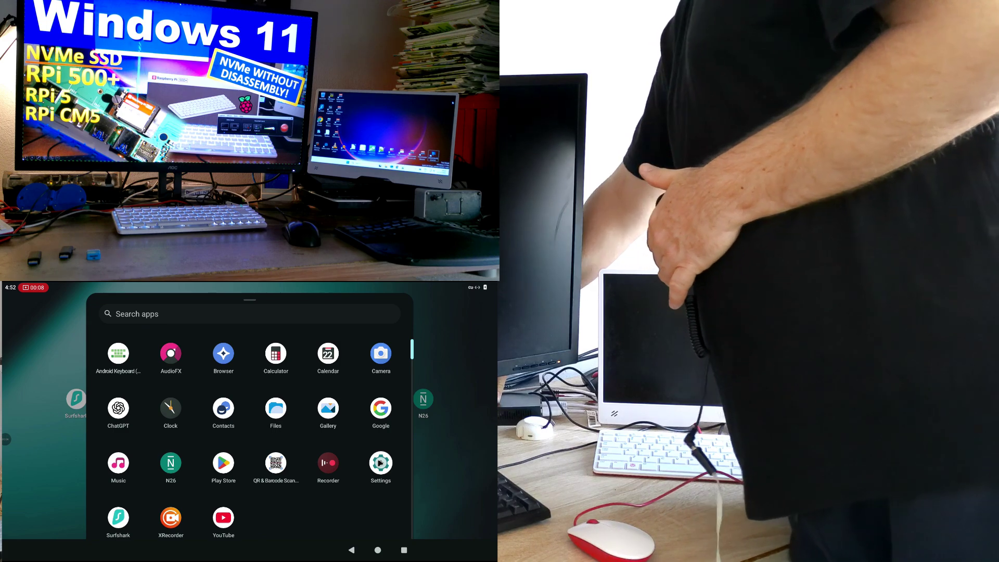
pyautogui.click(381, 463)
pyautogui.scroll(-6, 153, 437)
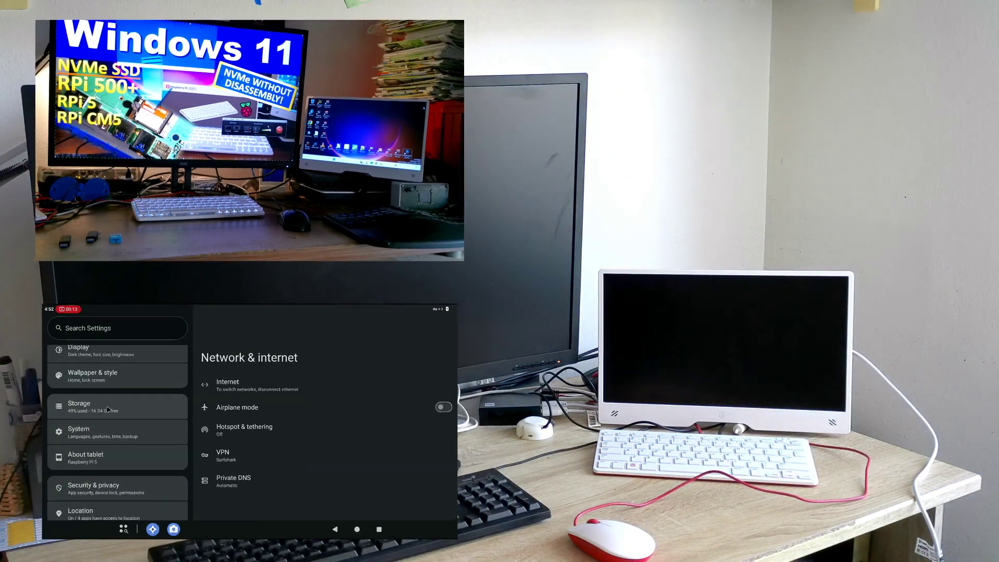
pyautogui.click(88, 428)
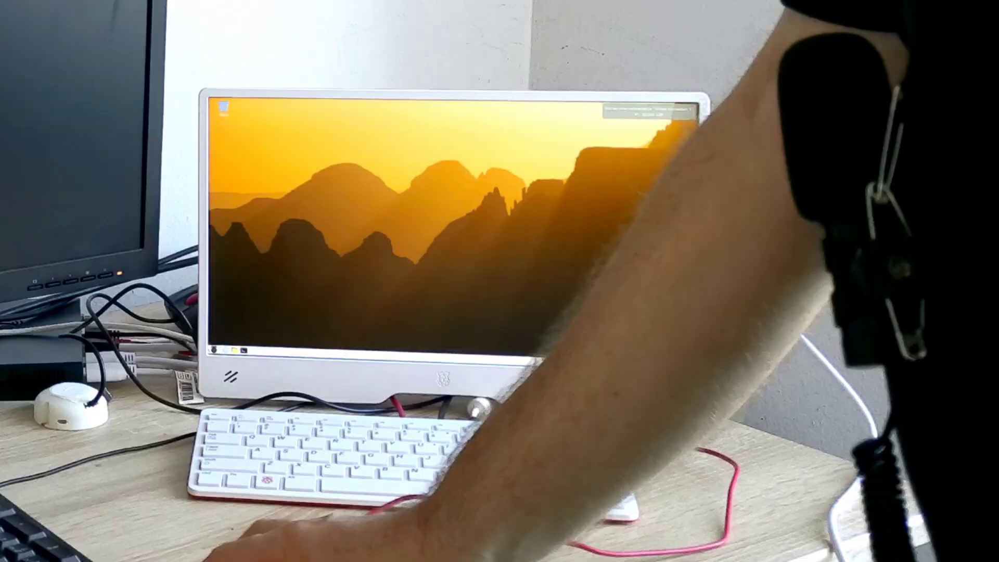
pyautogui.click(213, 350)
pyautogui.click(416, 275)
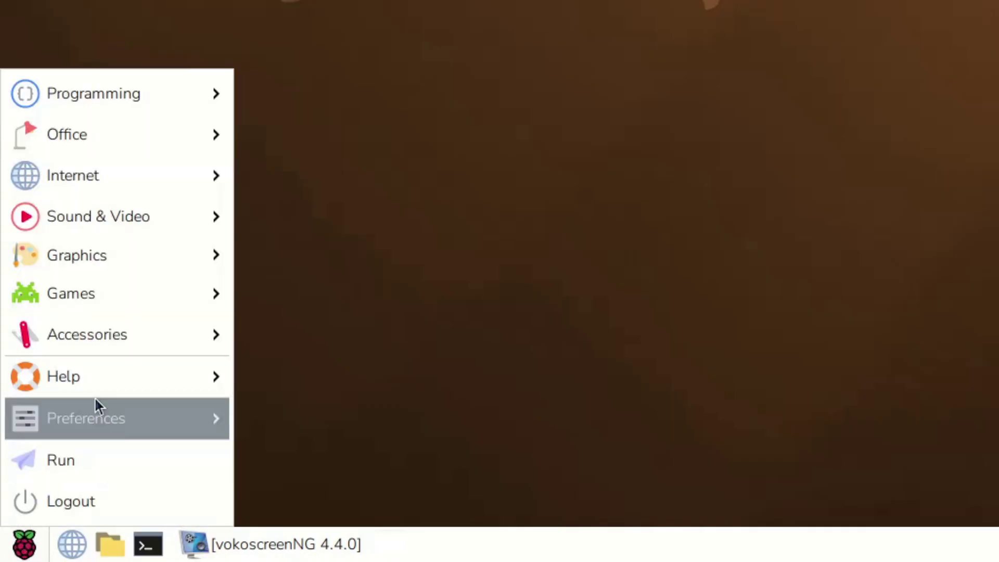
# - Launch Control Centre, enlarge its window, and show the Screens display layout page
pyautogui.moveTo(116, 426)
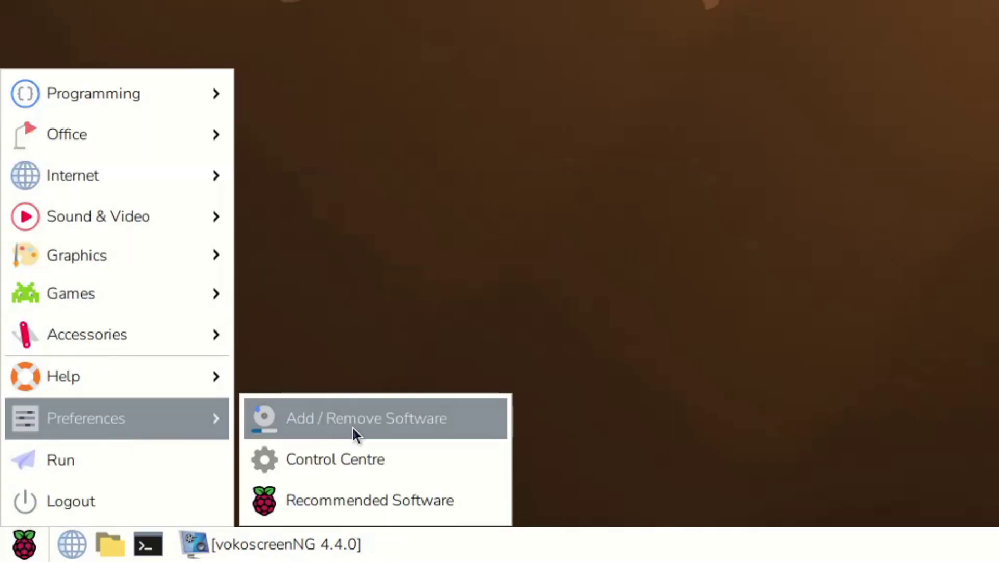
pyautogui.click(355, 457)
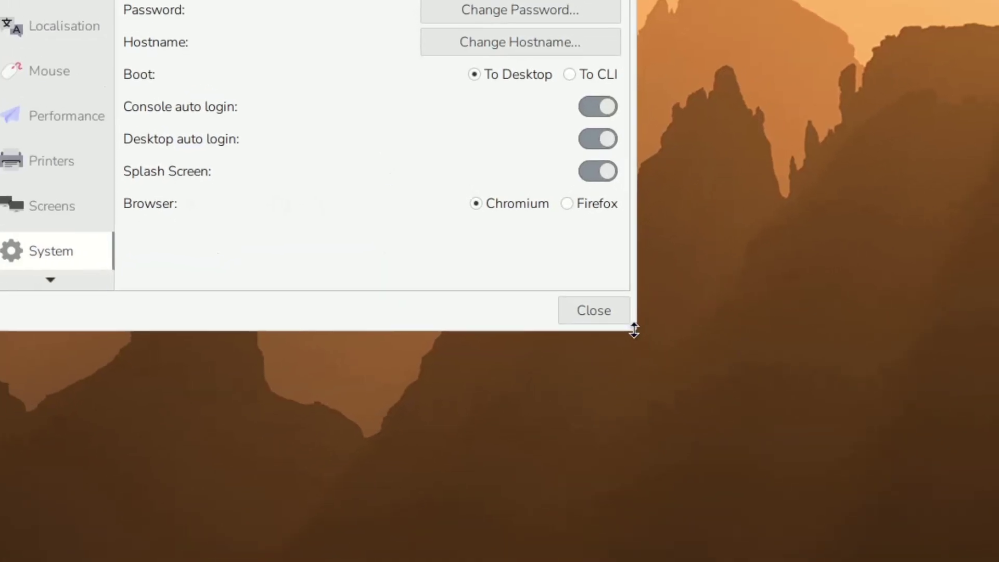
pyautogui.moveTo(633, 330); pyautogui.dragTo(996, 560)
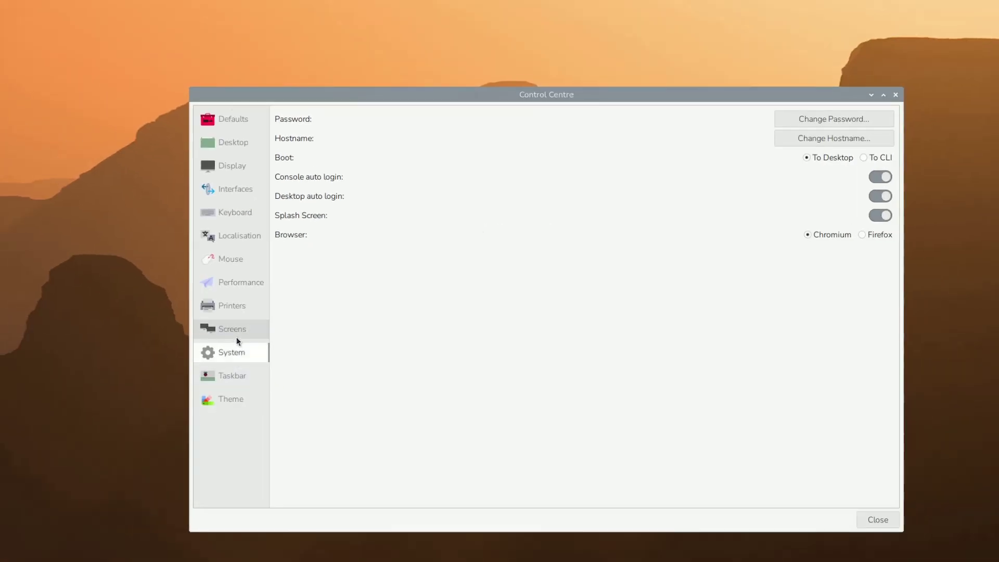
pyautogui.click(234, 333)
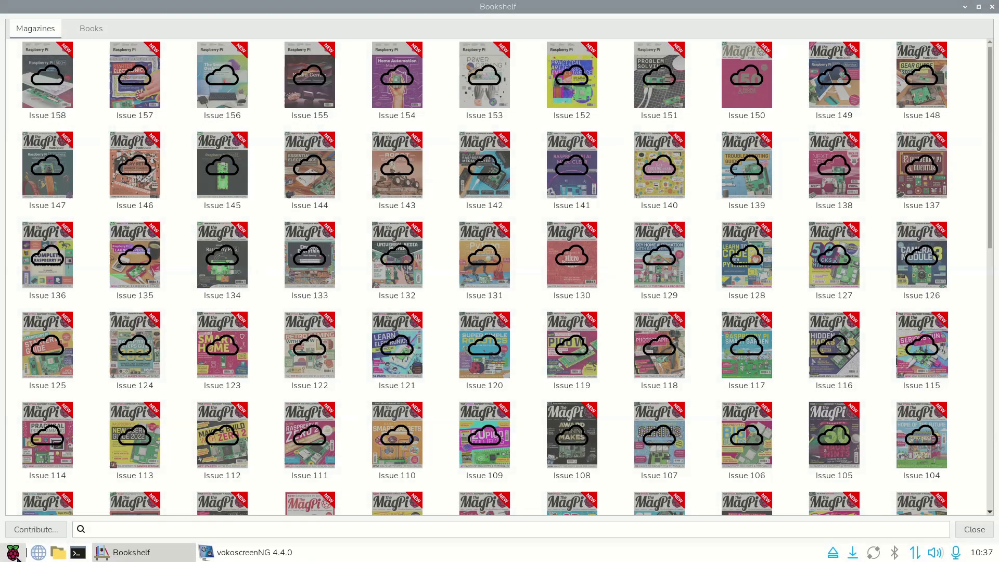
# - Launch Bookshelf from the Help menu, then browse the Office, Help and Accessories submenus
pyautogui.click(13, 553)
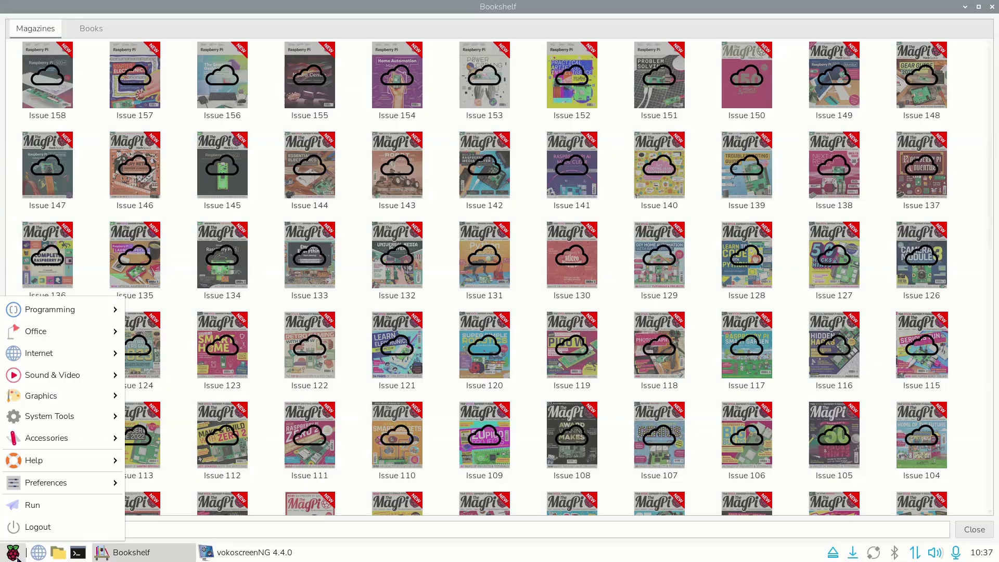
pyautogui.moveTo(47, 441)
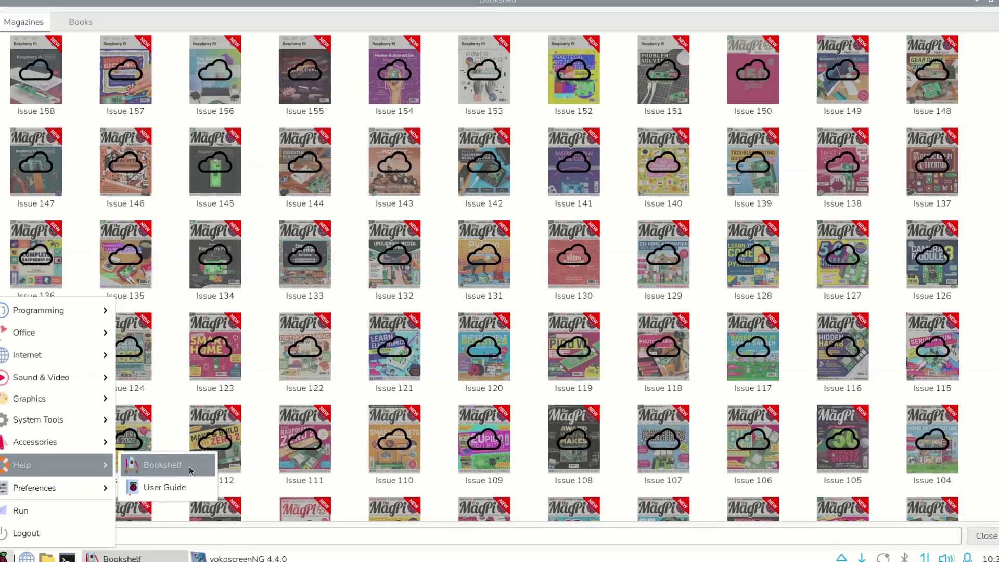
pyautogui.click(164, 492)
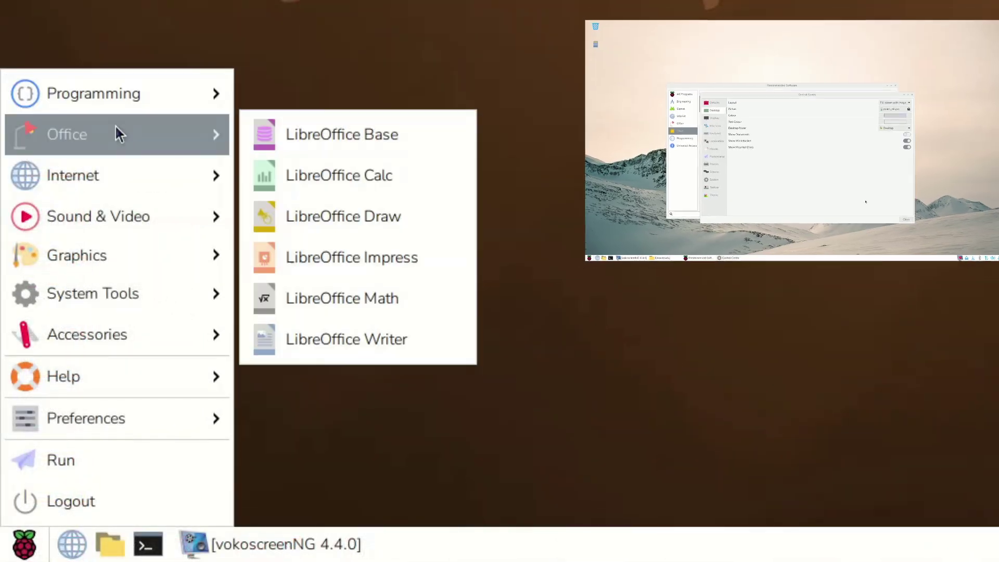
pyautogui.moveTo(111, 386)
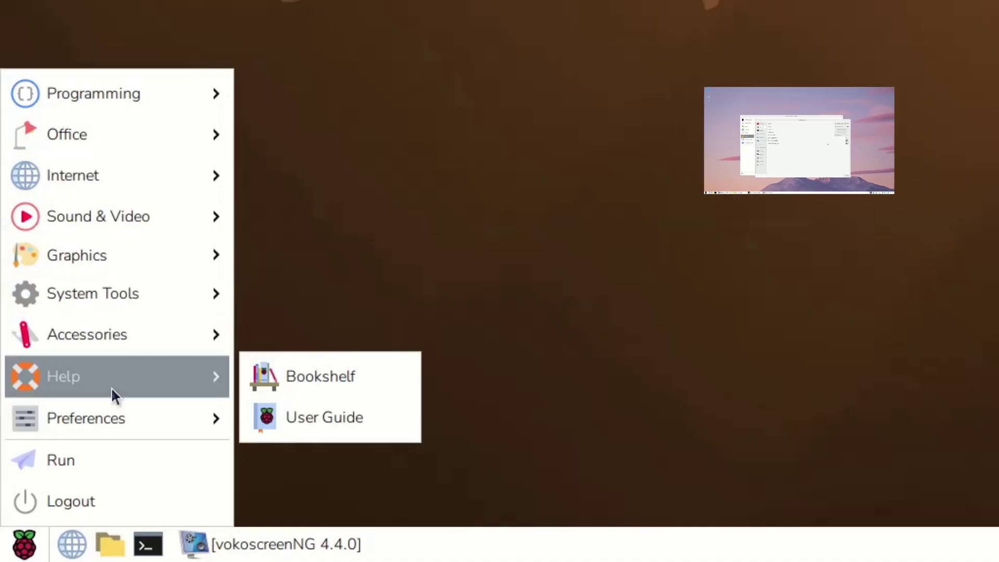
pyautogui.moveTo(114, 331)
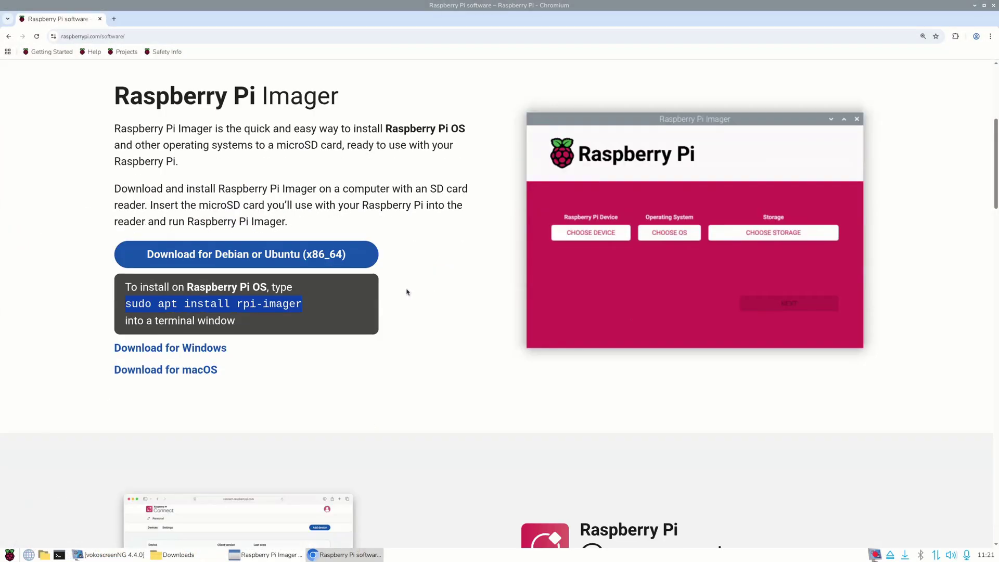
pyautogui.scroll(-5, 407, 292)
# - Scroll the software page down to Raspberry Pi Connect and cancel the Add Printer dialog
pyautogui.scroll(-2, 401, 283)
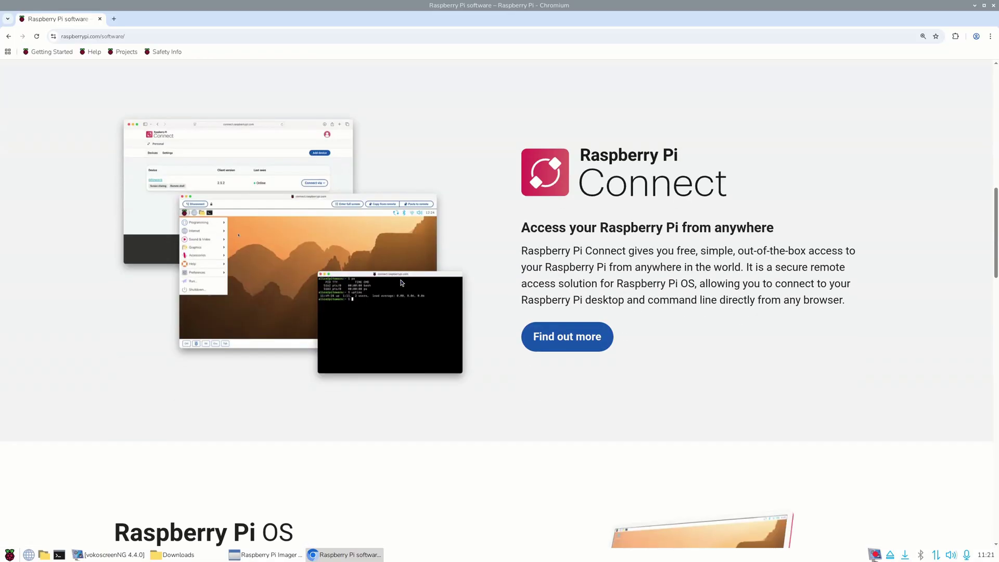
pyautogui.scroll(-2, 563, 315)
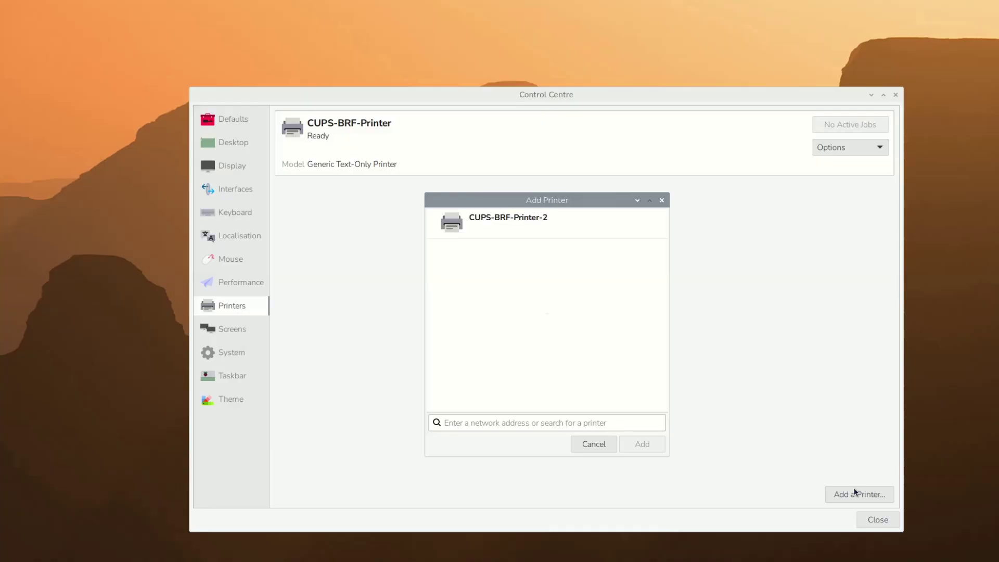
pyautogui.click(590, 448)
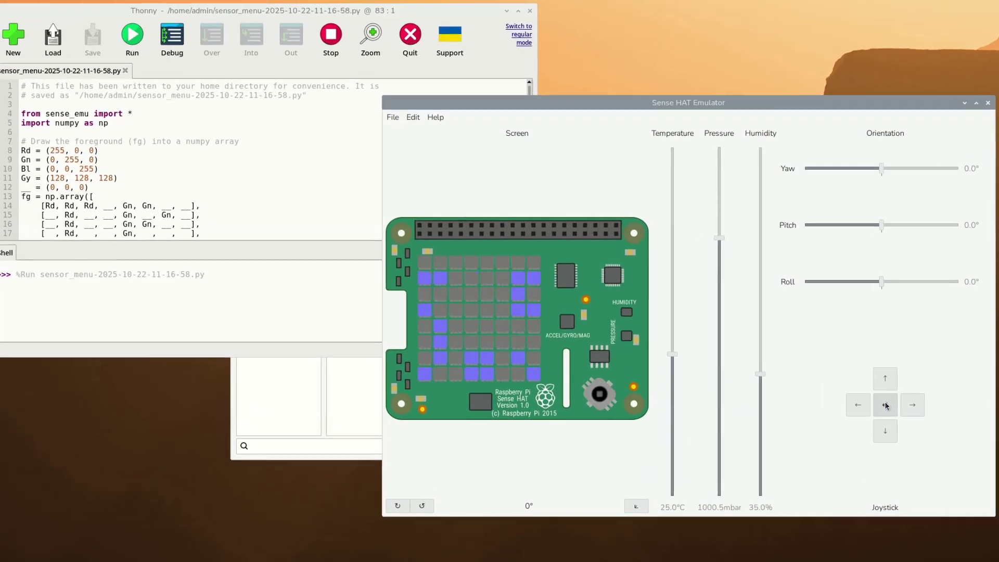
# - Push the emulated joystick down to change the LED pattern, then centre the emulator window
pyautogui.click(886, 433)
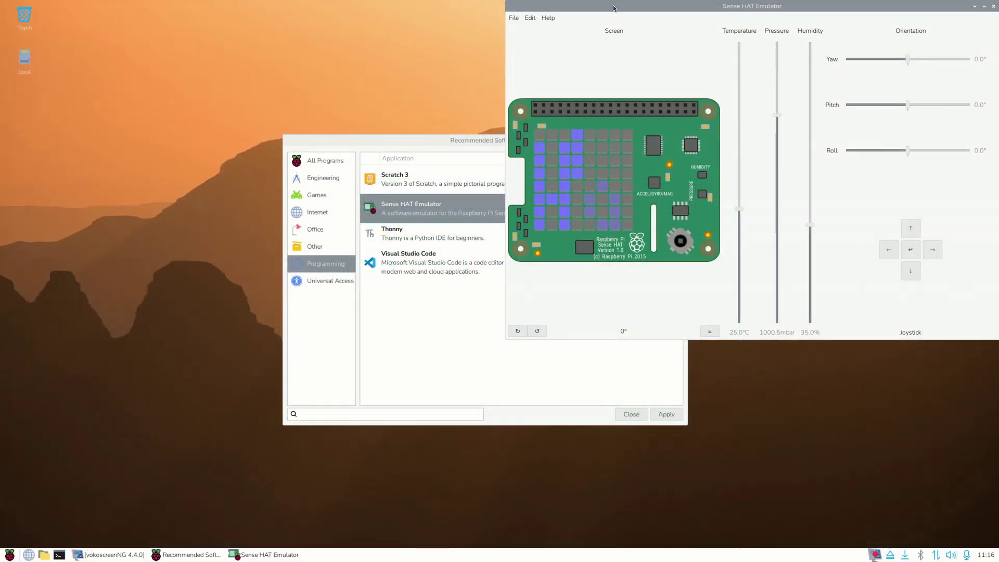
pyautogui.moveTo(613, 8); pyautogui.dragTo(496, 108)
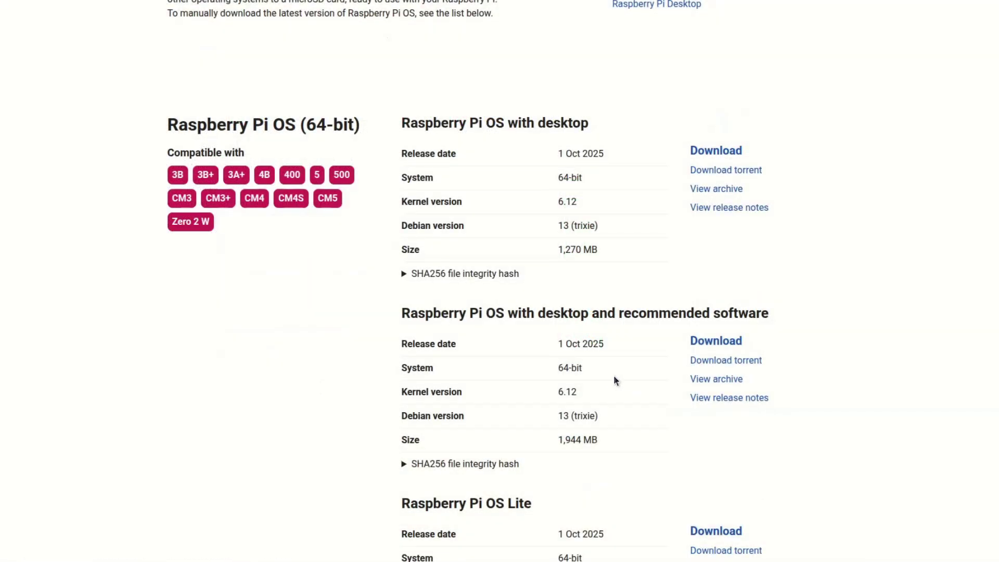
pyautogui.scroll(3, 615, 381)
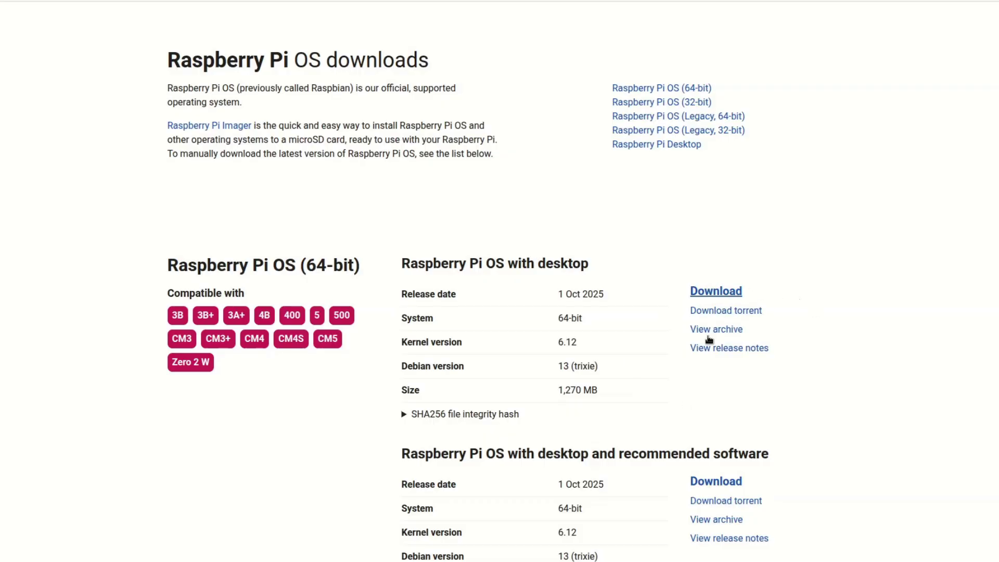
pyautogui.scroll(-12, 798, 468)
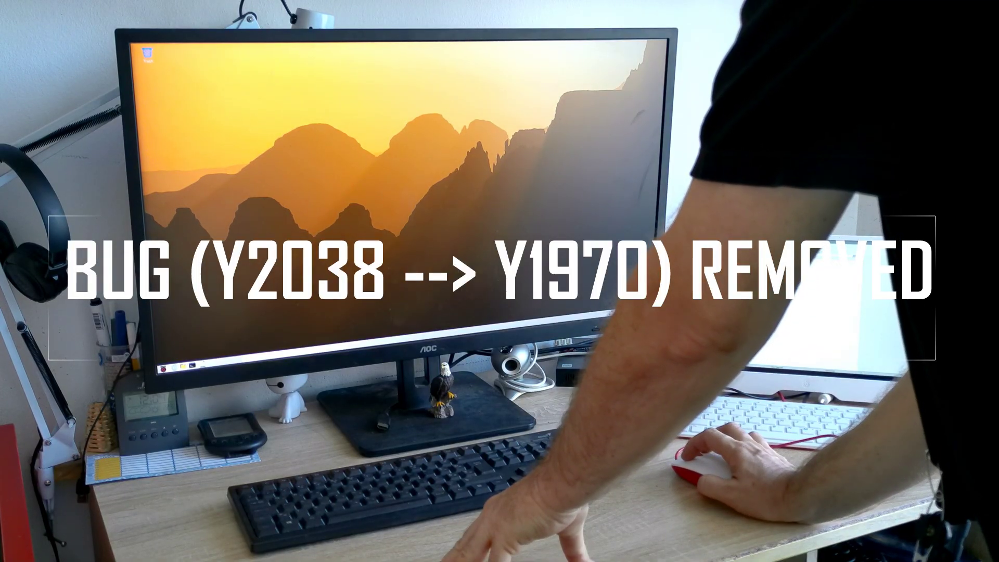
# - Launch Control Centre from the Preferences section of the application menu
pyautogui.click(161, 369)
pyautogui.moveTo(169, 313)
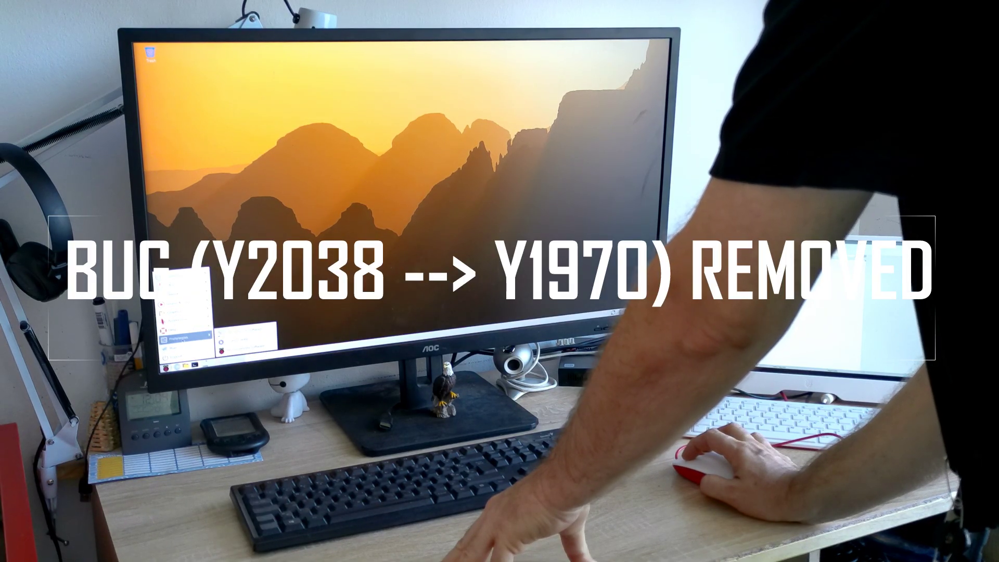
pyautogui.click(239, 338)
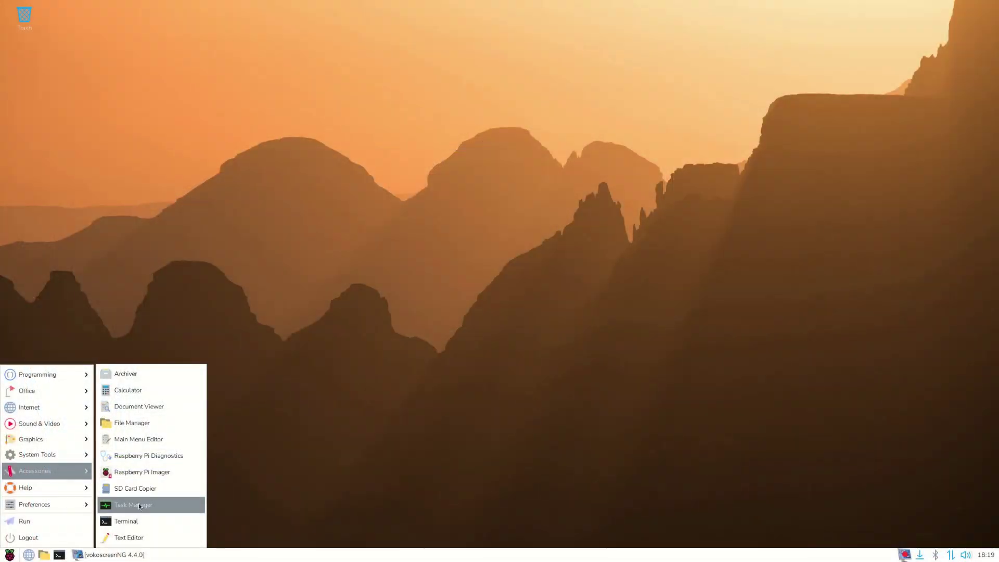
# - Launch Task Manager, move it up-left, and enlarge it to show more processes
pyautogui.click(139, 506)
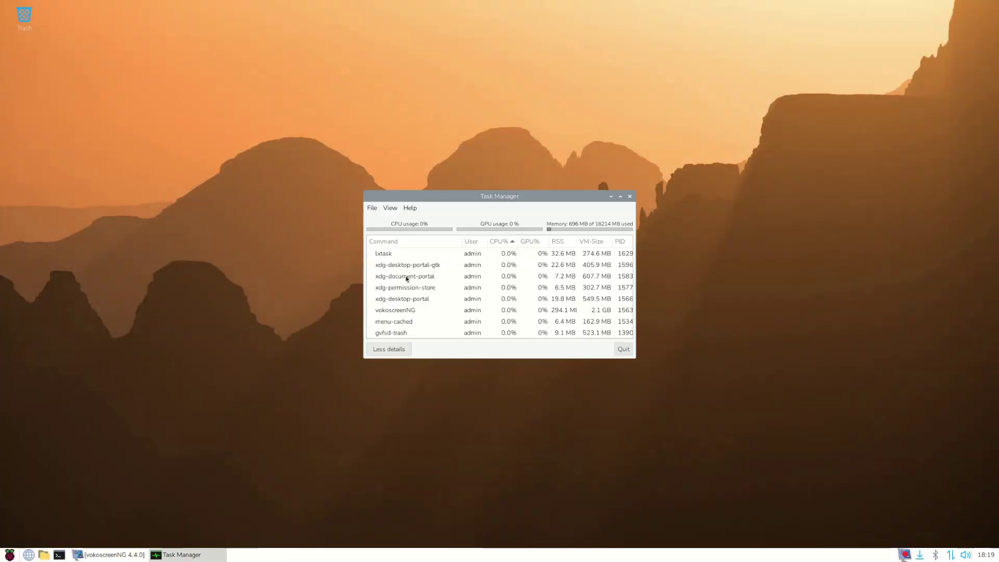
pyautogui.moveTo(396, 193); pyautogui.dragTo(304, 172)
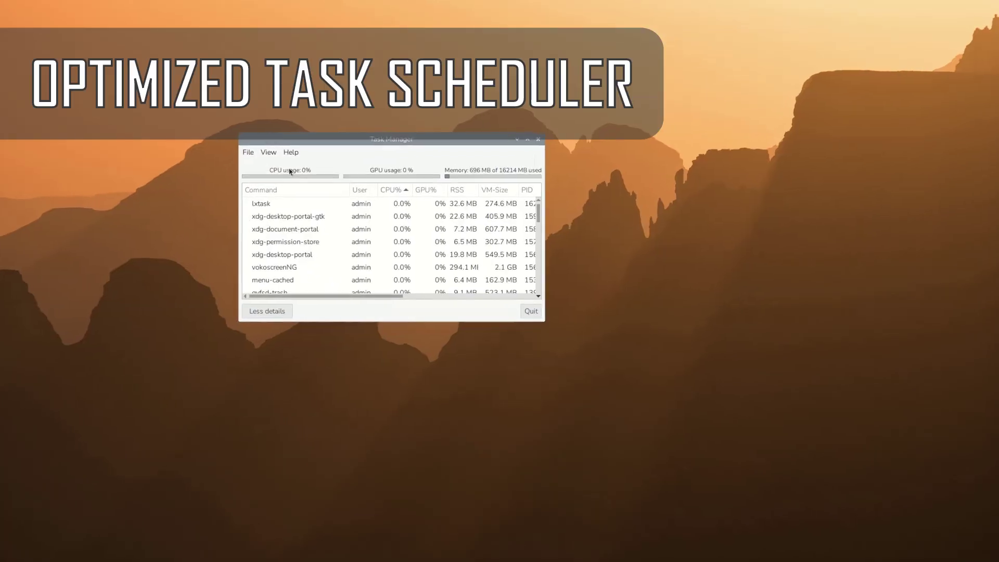
pyautogui.moveTo(552, 329); pyautogui.dragTo(777, 502)
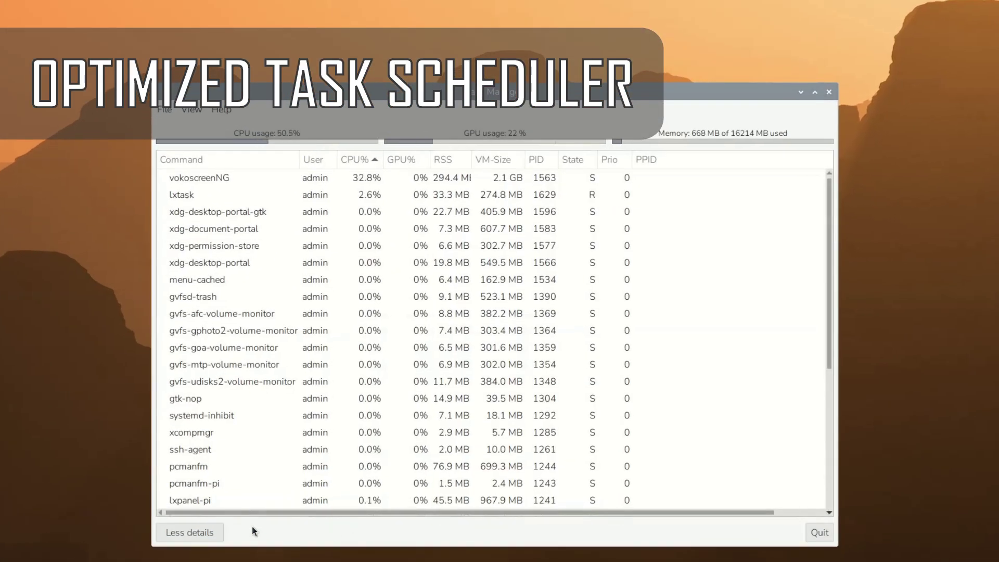
# - Turn on Show root tasks, Show other tasks and Show full cmdline in the View menu
pyautogui.click(191, 109)
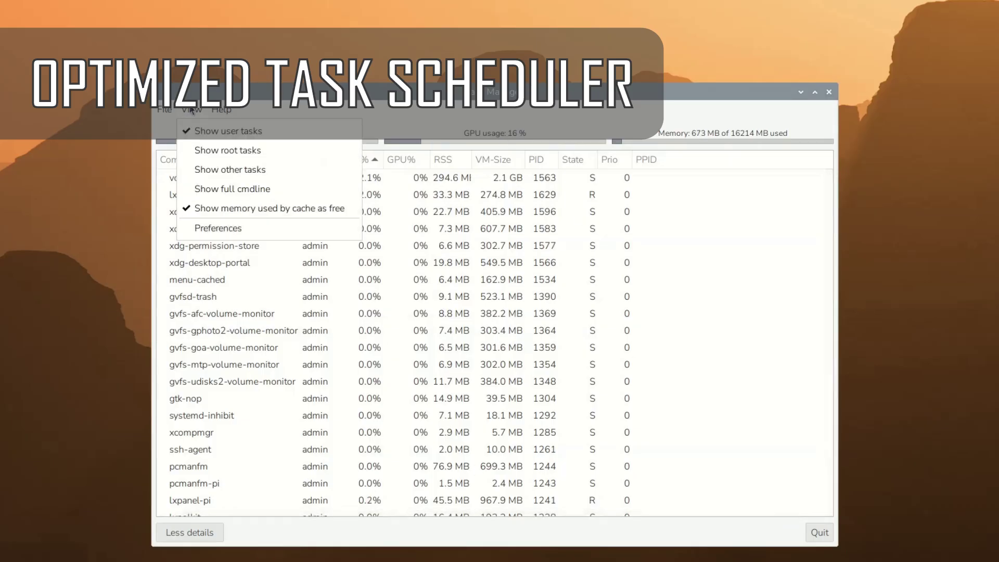
pyautogui.click(195, 152)
pyautogui.click(191, 110)
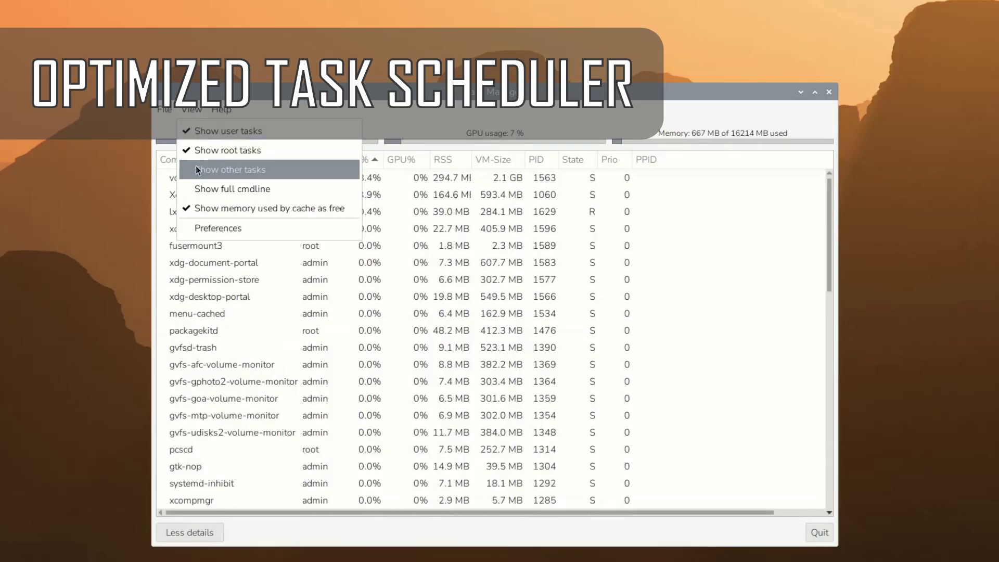
pyautogui.click(192, 169)
pyautogui.click(191, 111)
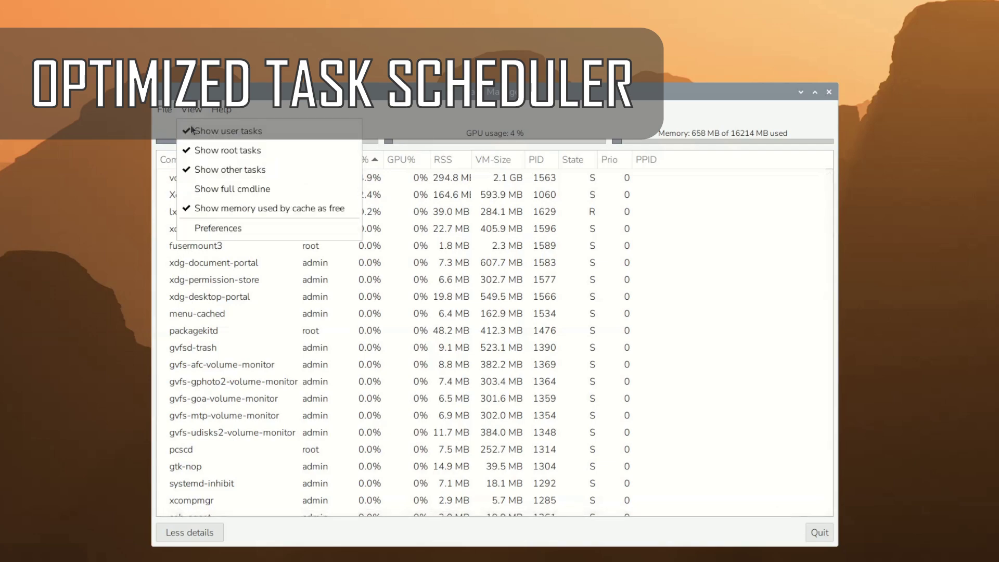
pyautogui.click(196, 190)
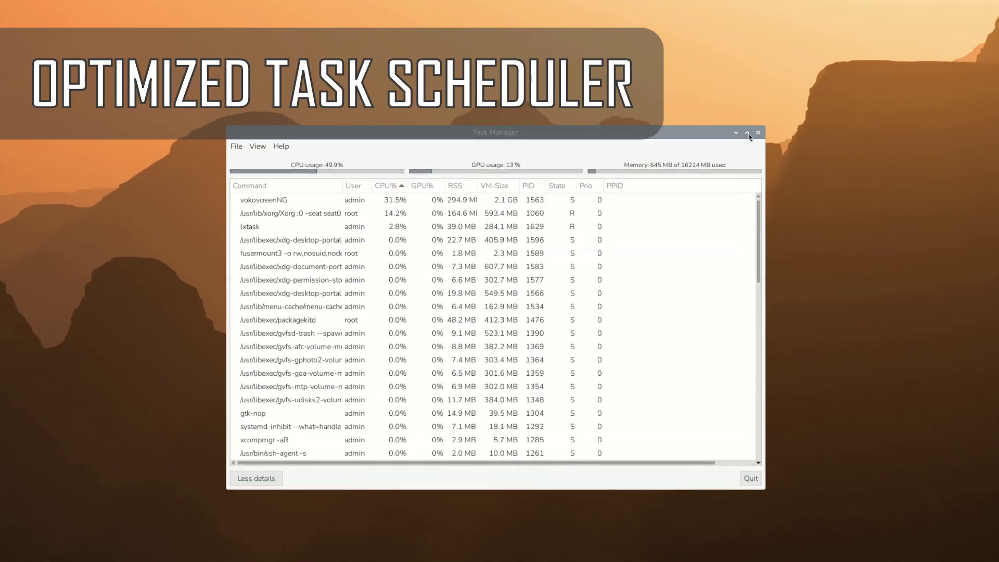
# - Maximize then restore Task Manager, and open its Preferences dialog
pyautogui.click(735, 144)
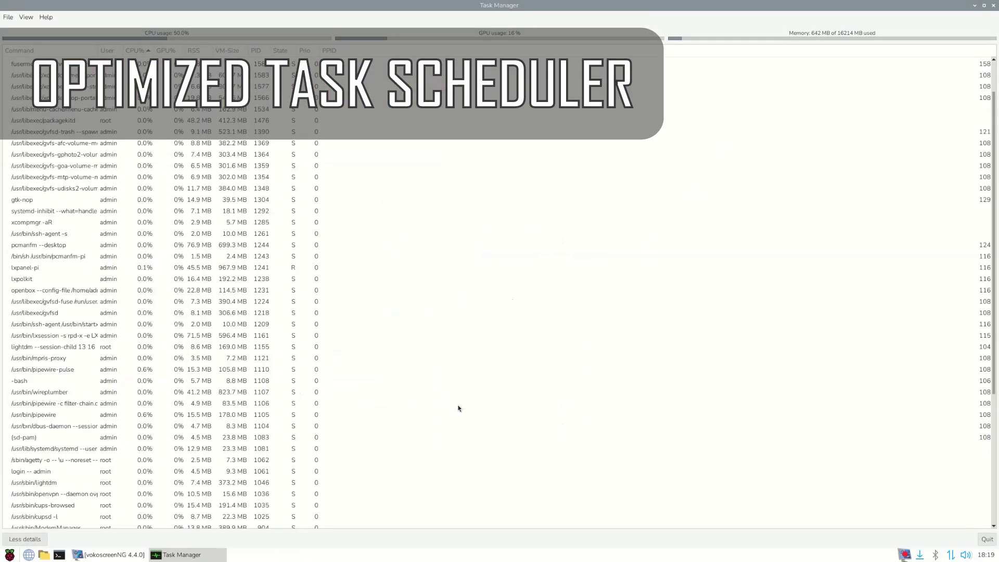
pyautogui.scroll(7, 471, 410)
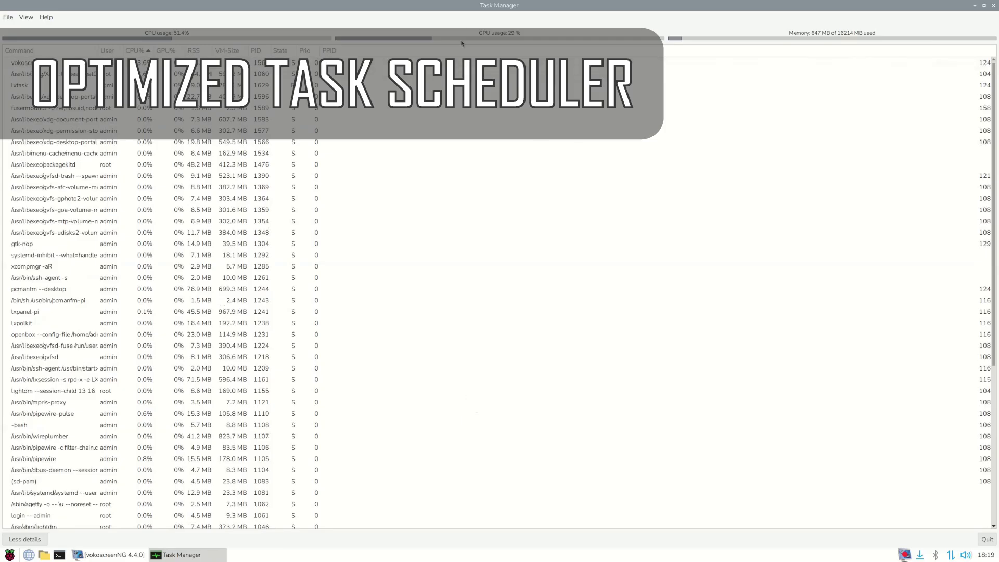
pyautogui.doubleClick(464, 7)
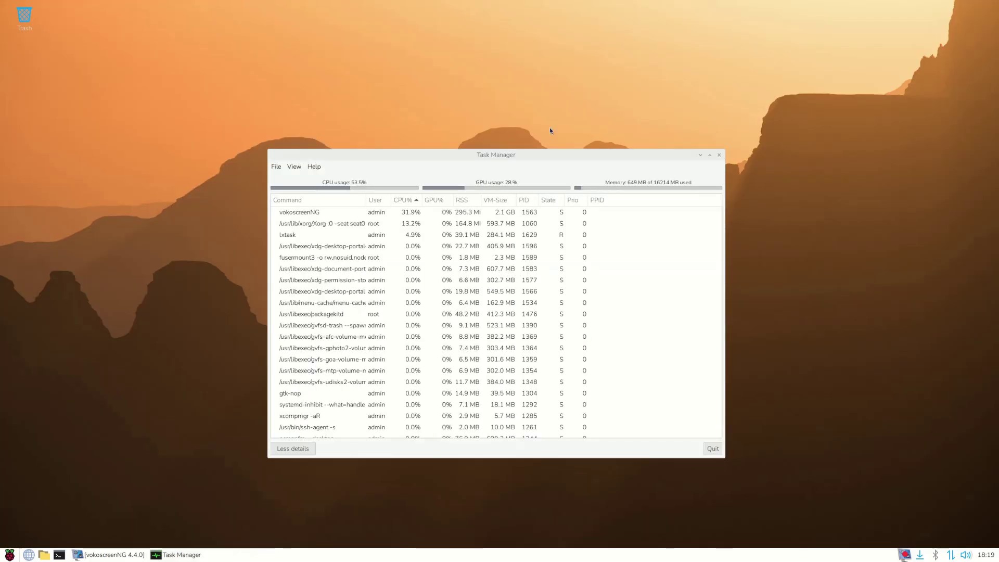
pyautogui.click(295, 167)
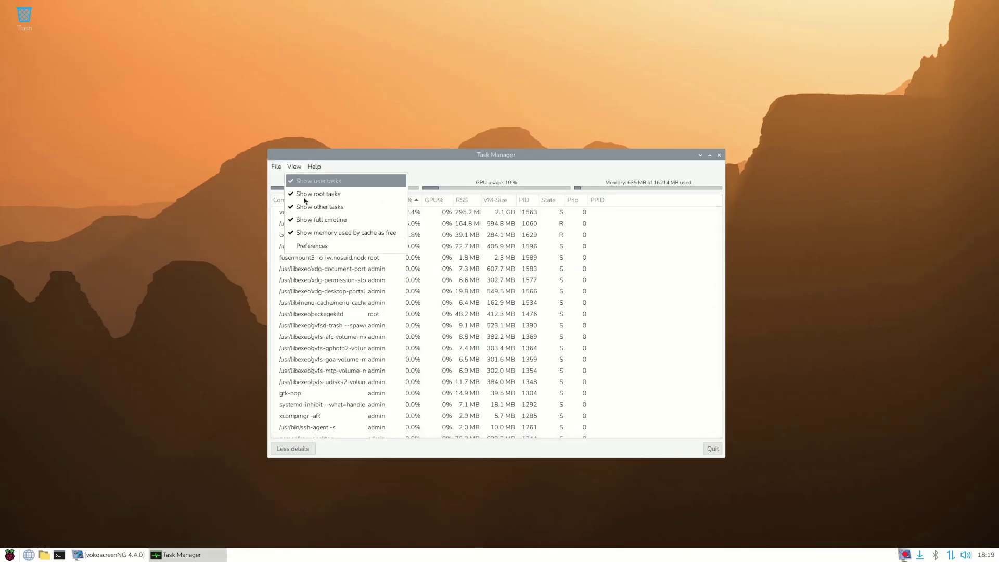
pyautogui.click(307, 246)
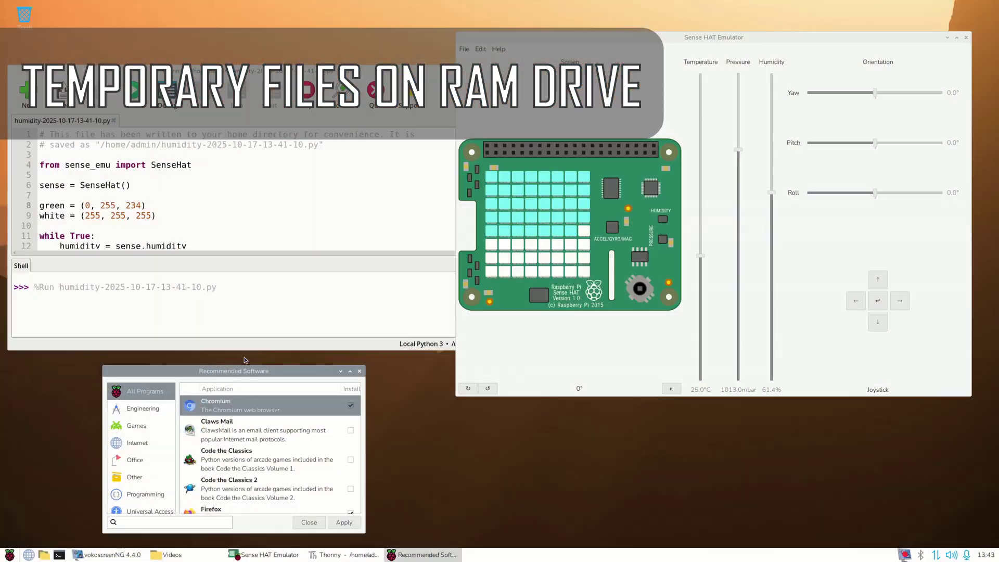
# - Move Recommended Software over Thonny, bring up the Shutdown options dialog, and drag it up-left
pyautogui.moveTo(241, 377); pyautogui.dragTo(307, 127)
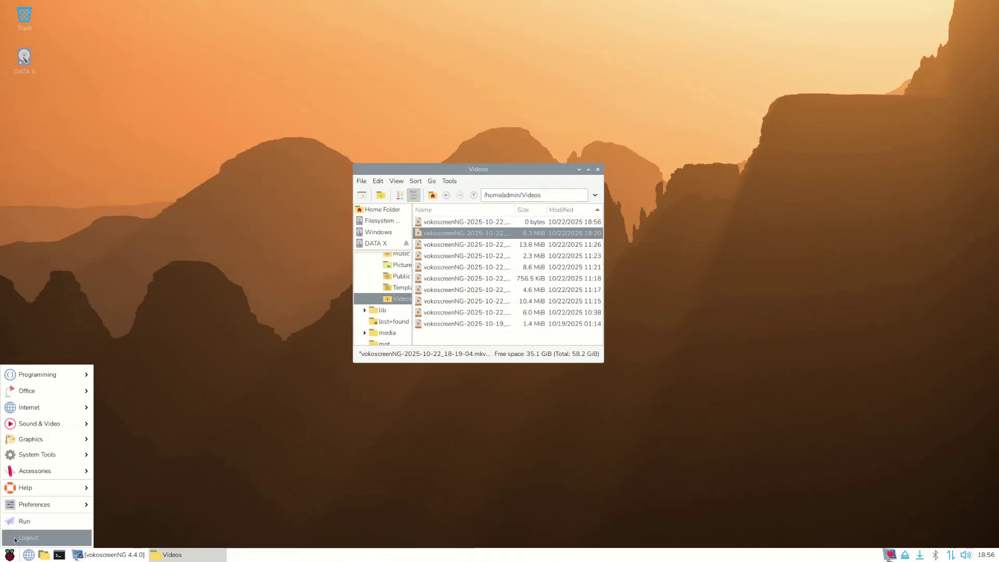
pyautogui.click(32, 534)
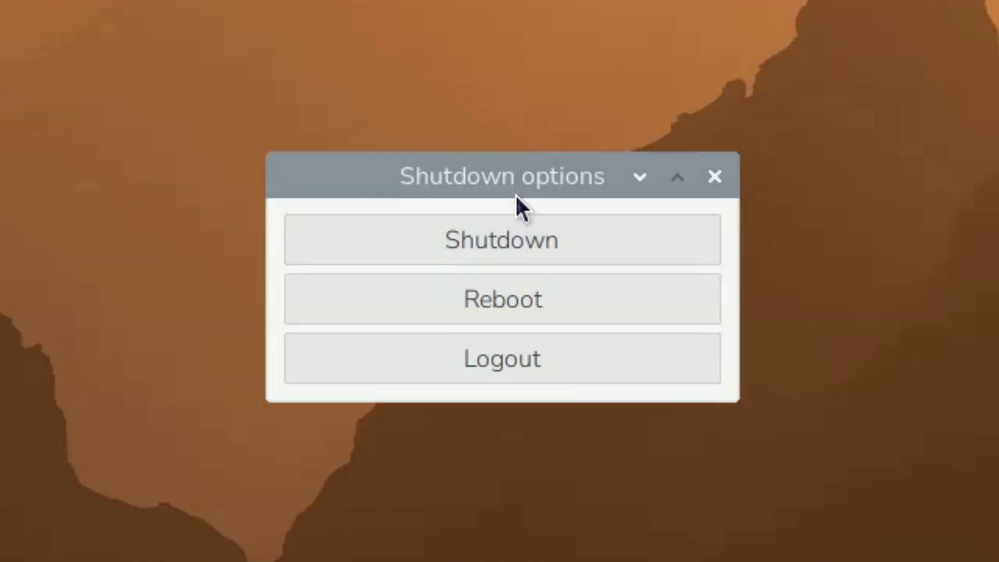
pyautogui.moveTo(515, 185); pyautogui.dragTo(424, 140)
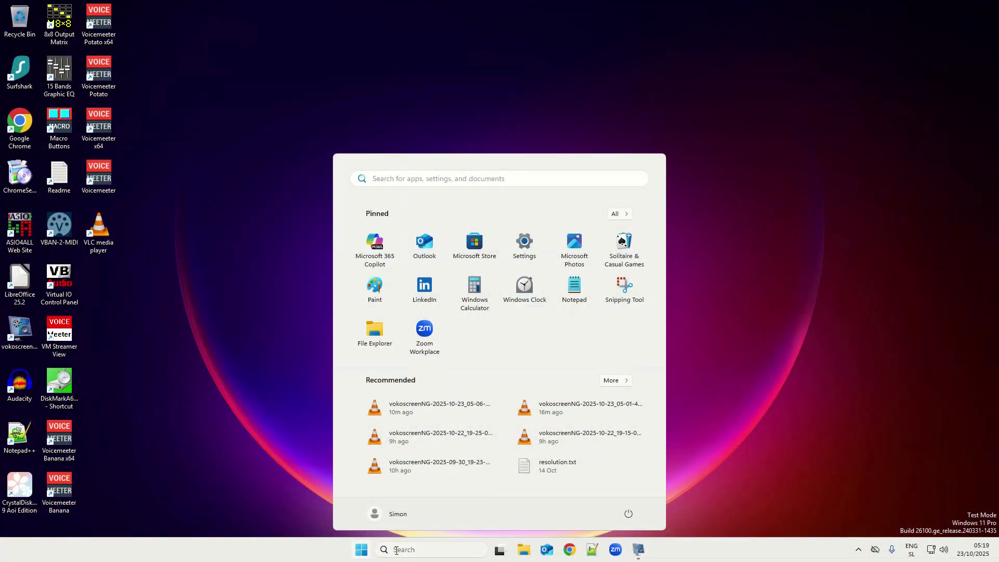
# - Launch the Windows 11 Camera app from recent searches in the search panel
pyautogui.click(396, 550)
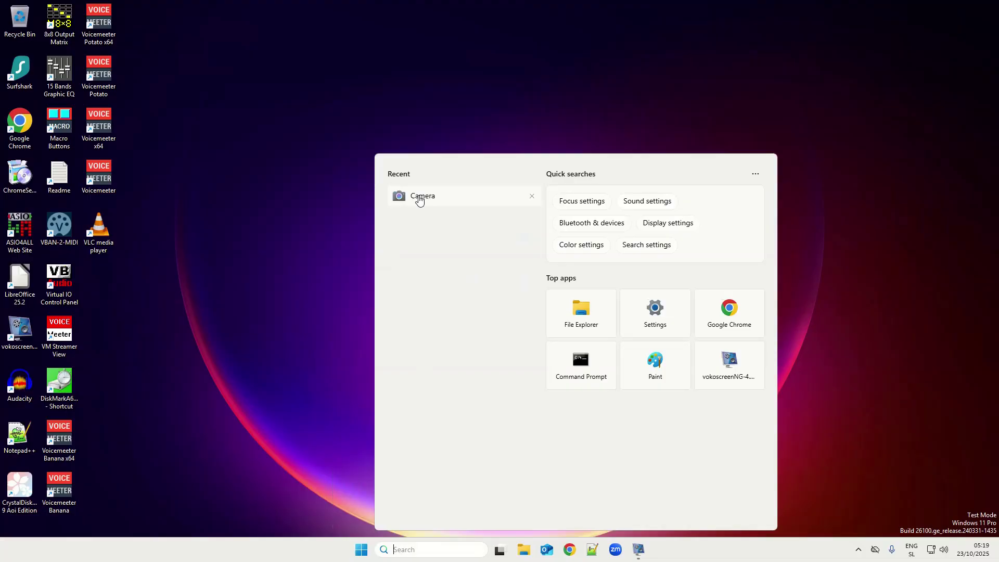
pyautogui.click(419, 198)
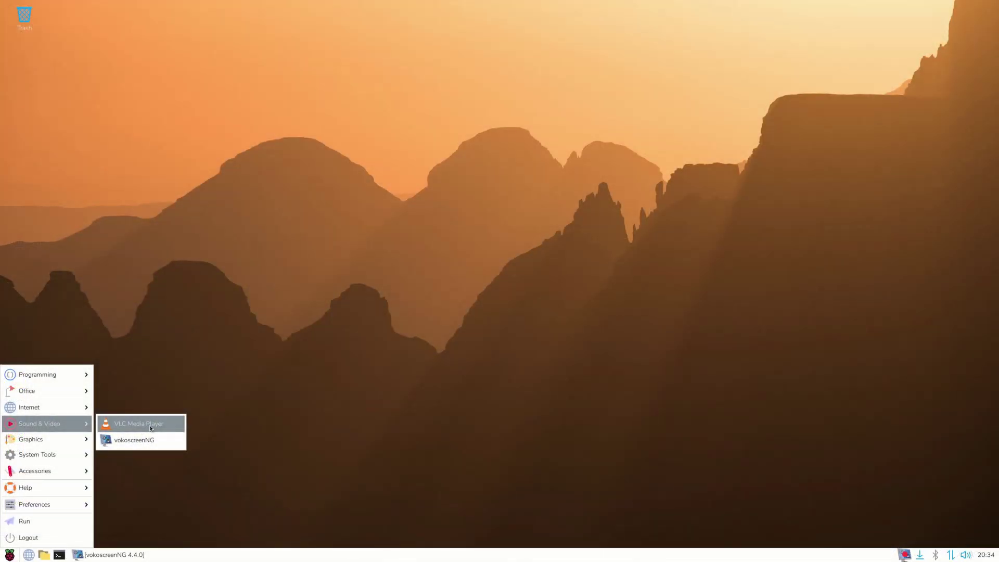
# - Play the /dev/video0 webcam capture device in VLC and drag the window larger
pyautogui.click(150, 427)
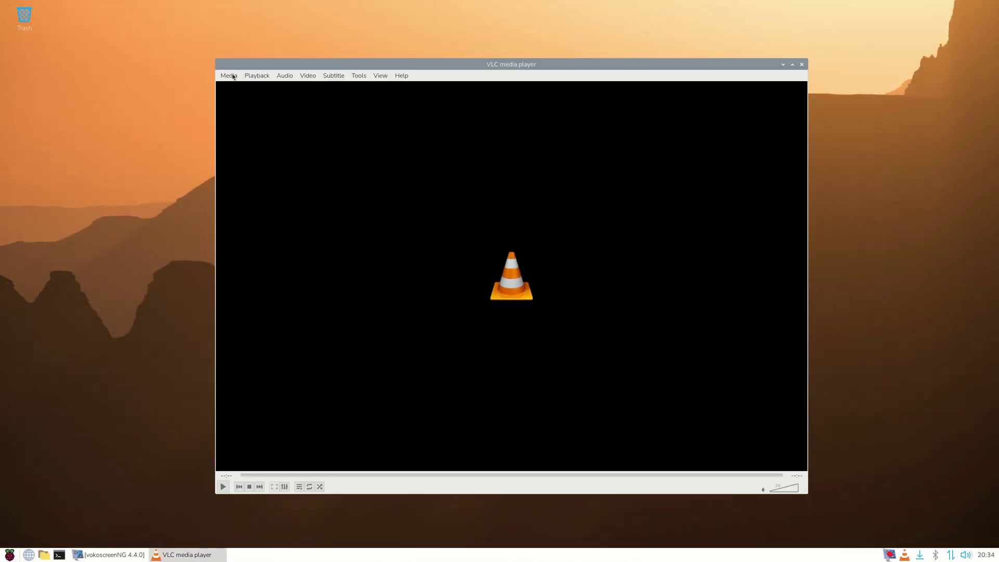
pyautogui.click(229, 76)
pyautogui.click(251, 142)
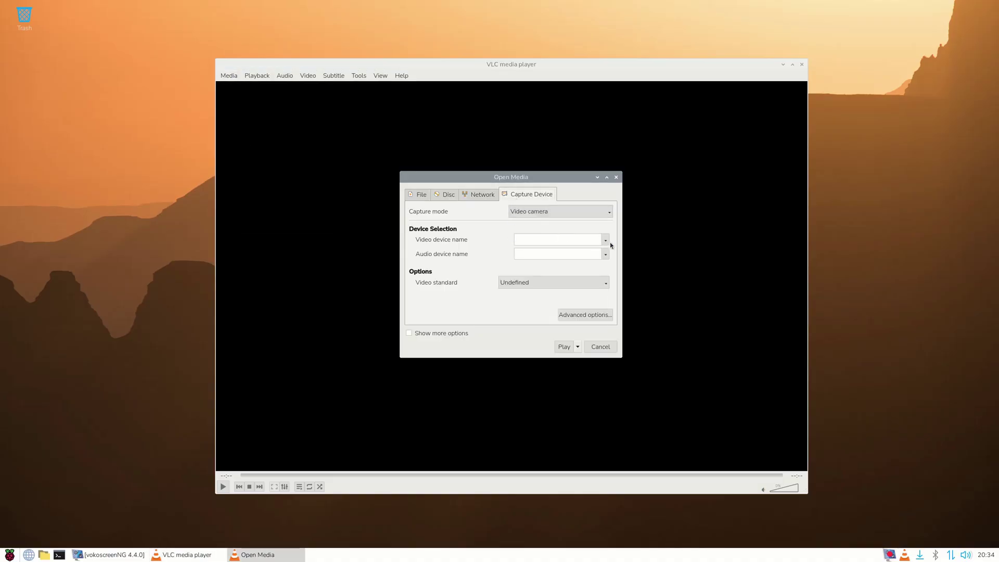
pyautogui.click(607, 240)
pyautogui.click(551, 240)
pyautogui.click(563, 347)
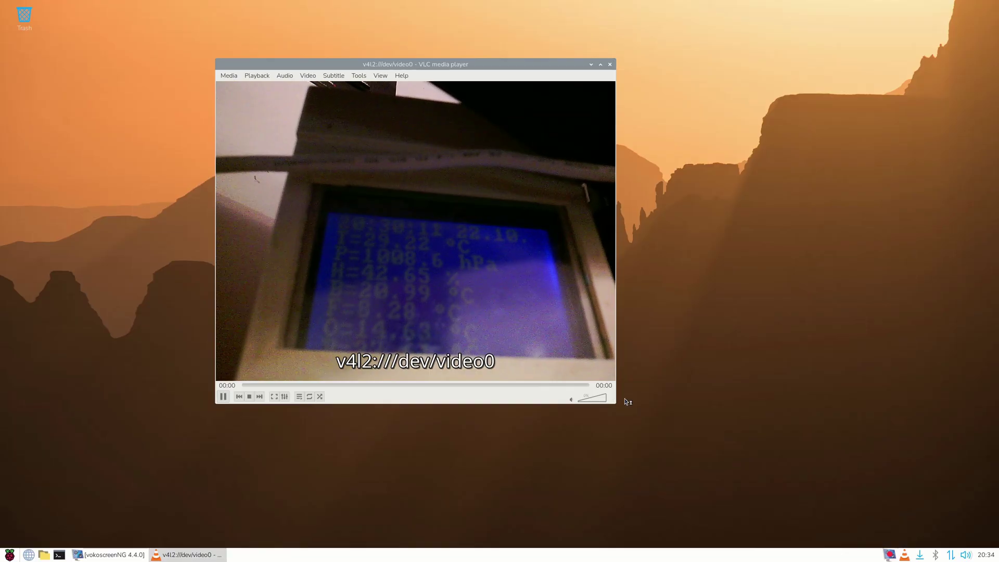
pyautogui.moveTo(617, 403); pyautogui.dragTo(832, 469)
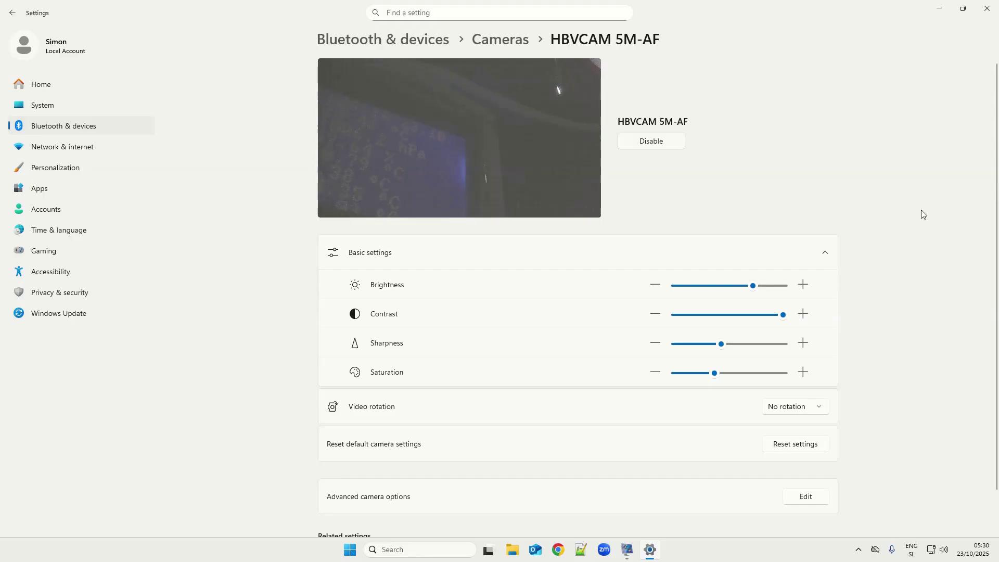
# - Dismiss the DATA X (E:) AutoPlay notification and scroll down the HBVCAM 5M-AF camera page
pyautogui.click(350, 550)
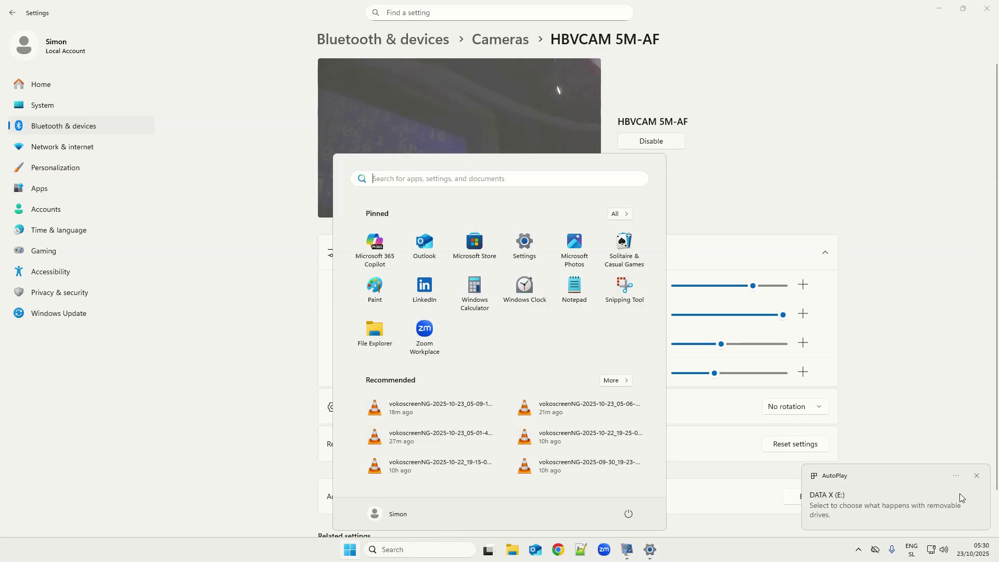
pyautogui.click(976, 477)
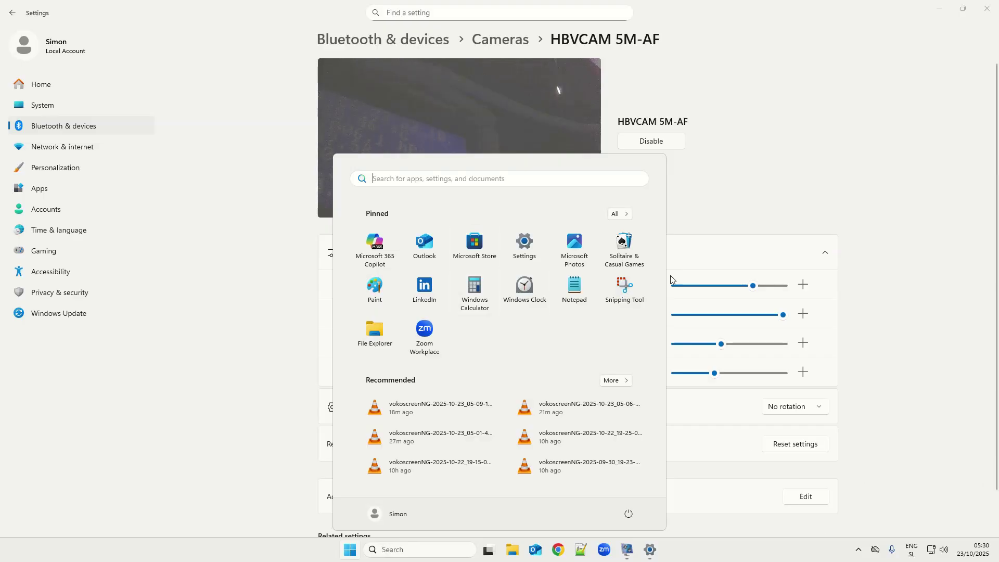
pyautogui.click(749, 216)
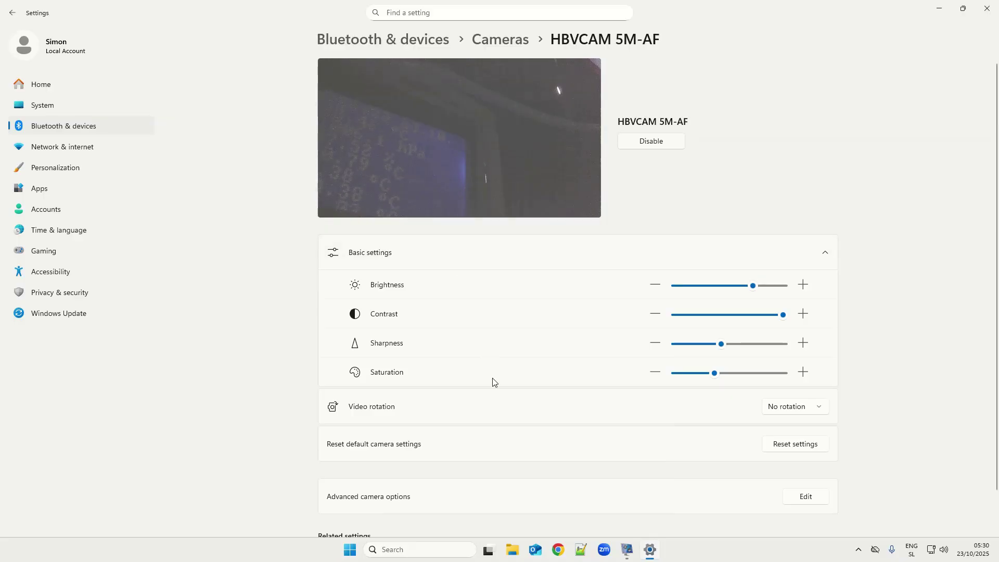
pyautogui.scroll(-1, 493, 382)
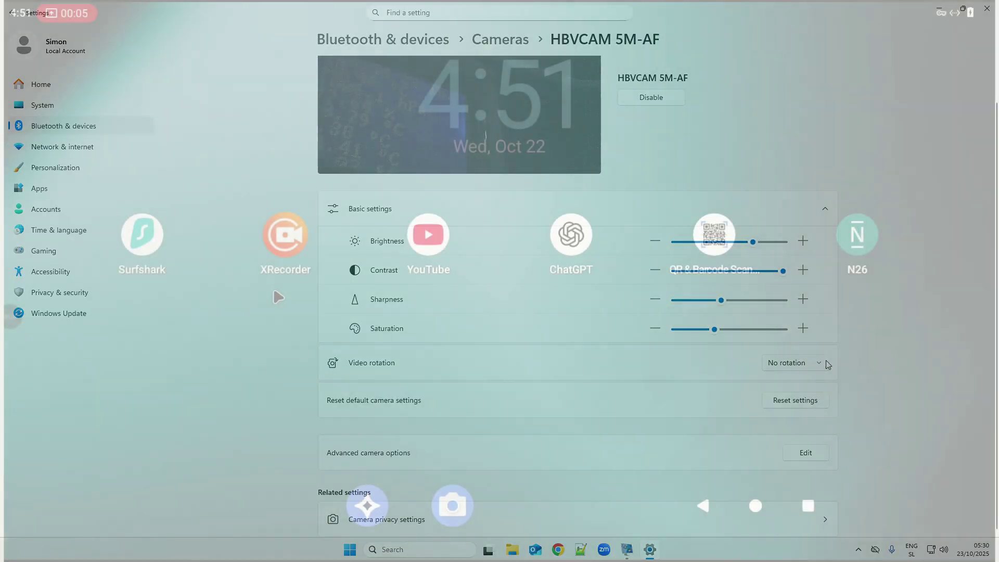
# - Open Android's Settings from the app drawer and scroll down to Display, Storage, System and About tablet
pyautogui.click(827, 363)
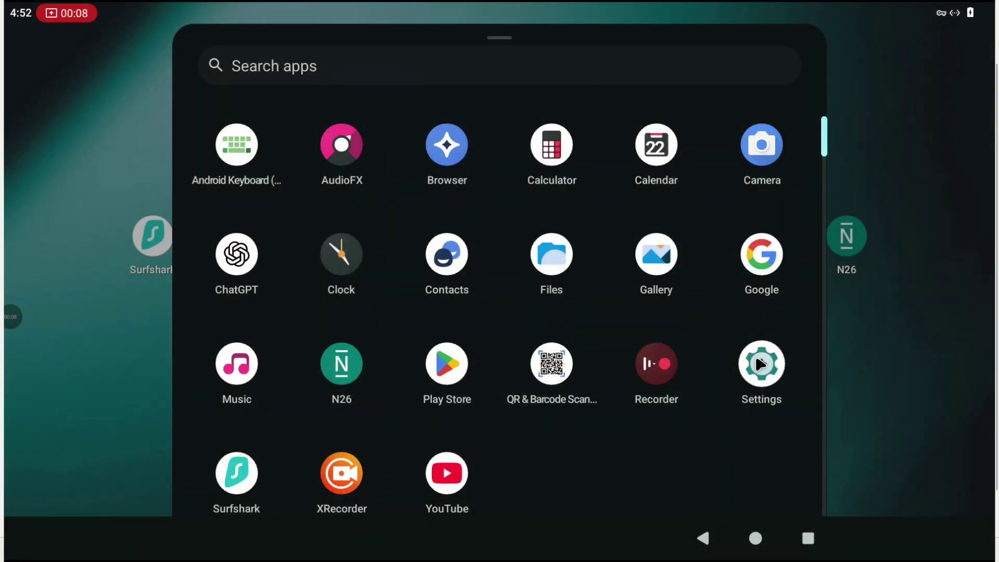
pyautogui.click(761, 365)
pyautogui.scroll(-2, 311, 366)
pyautogui.scroll(-5, 311, 366)
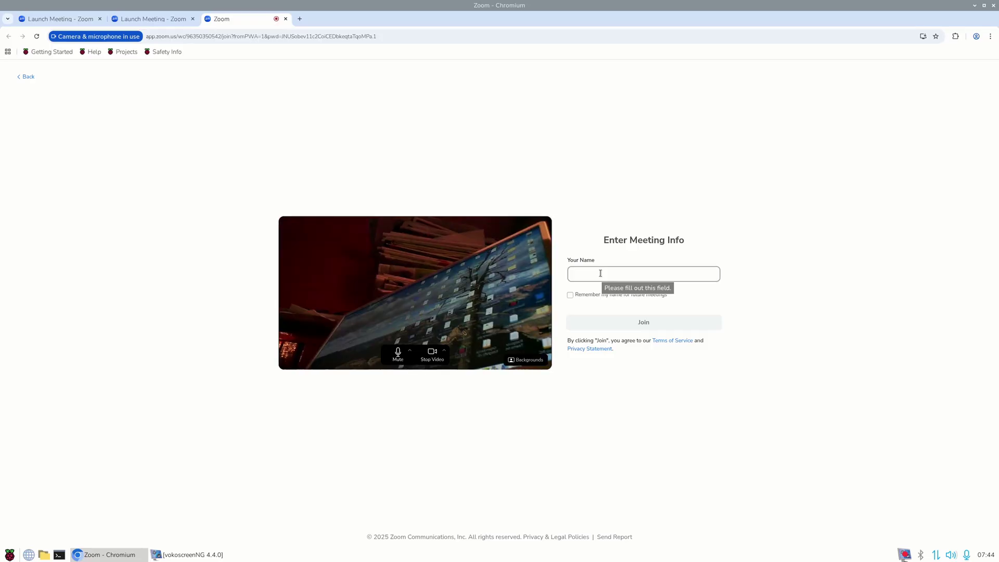
# - Zoom Chromium's Zoom join page to 200% and enter TEST as your name
pyautogui.click(991, 37)
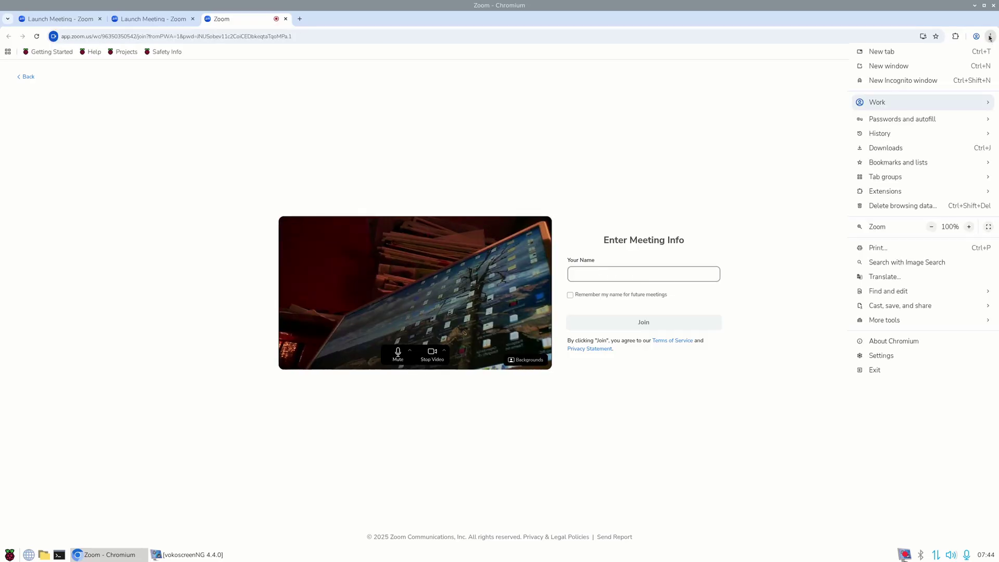
pyautogui.click(970, 227)
pyautogui.click(970, 227)
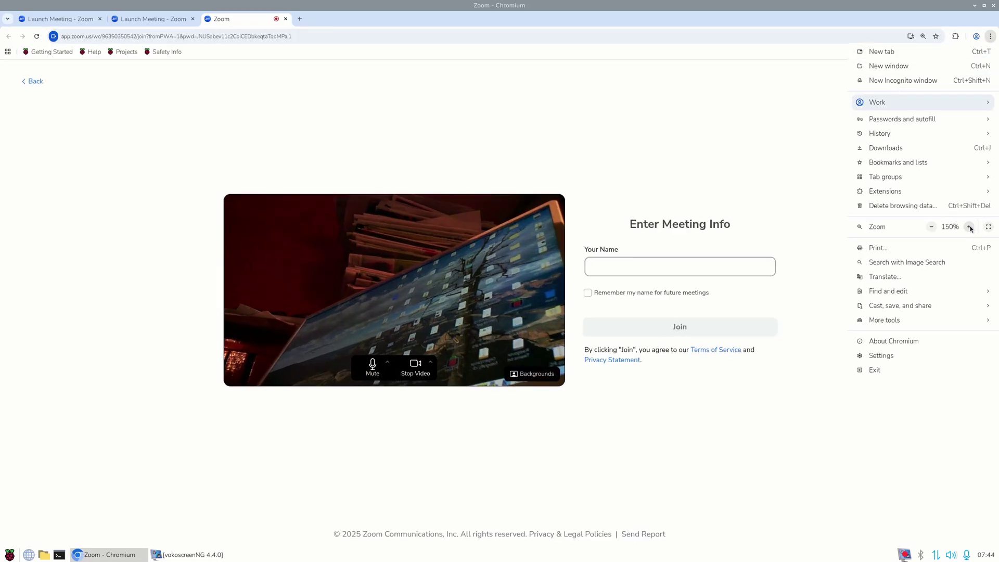
pyautogui.click(969, 227)
pyautogui.click(970, 227)
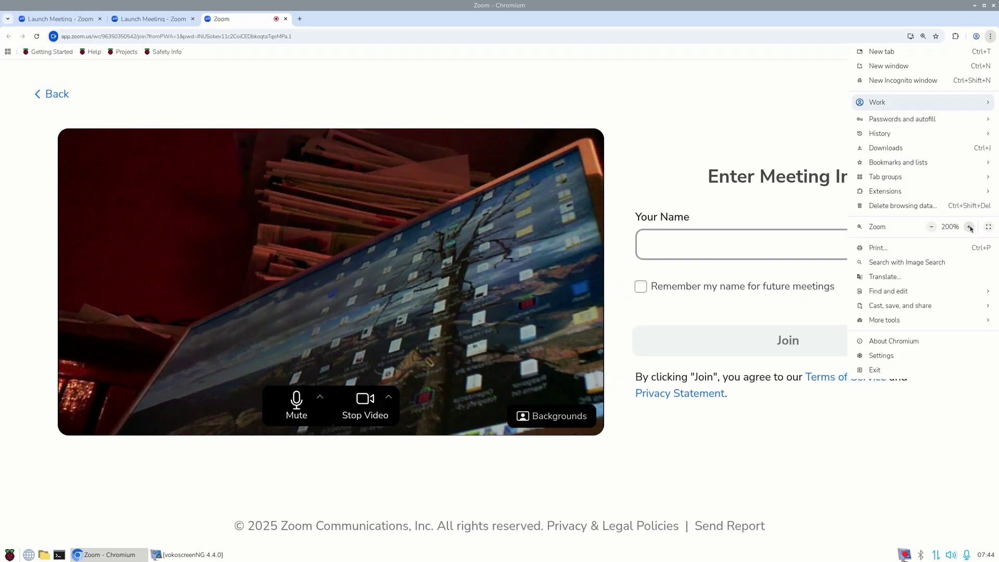
pyautogui.click(654, 248)
pyautogui.click(669, 240)
pyautogui.write('TEST')
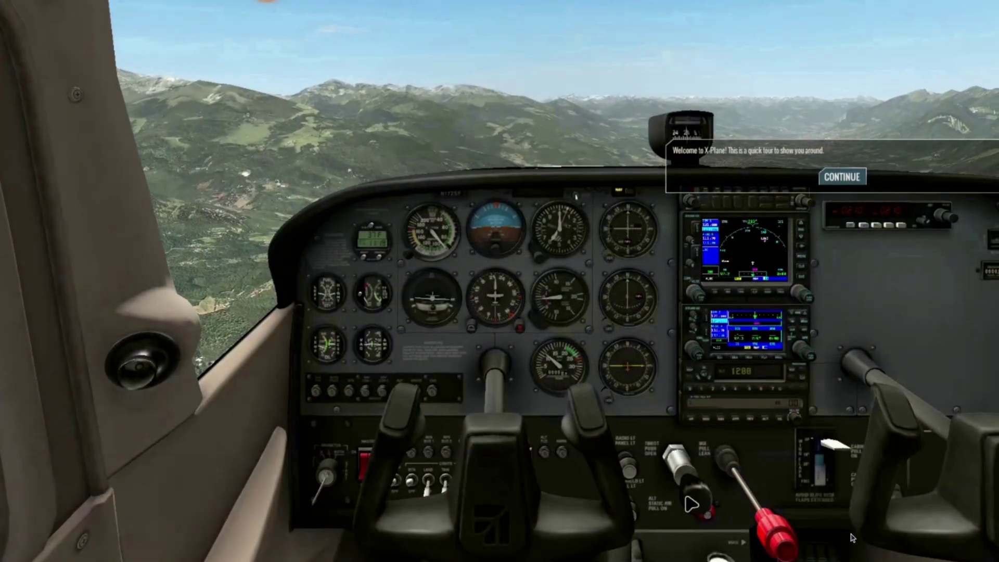
# - Pull the cockpit's throttle knob out toward you
pyautogui.moveTo(691, 504); pyautogui.dragTo(767, 544)
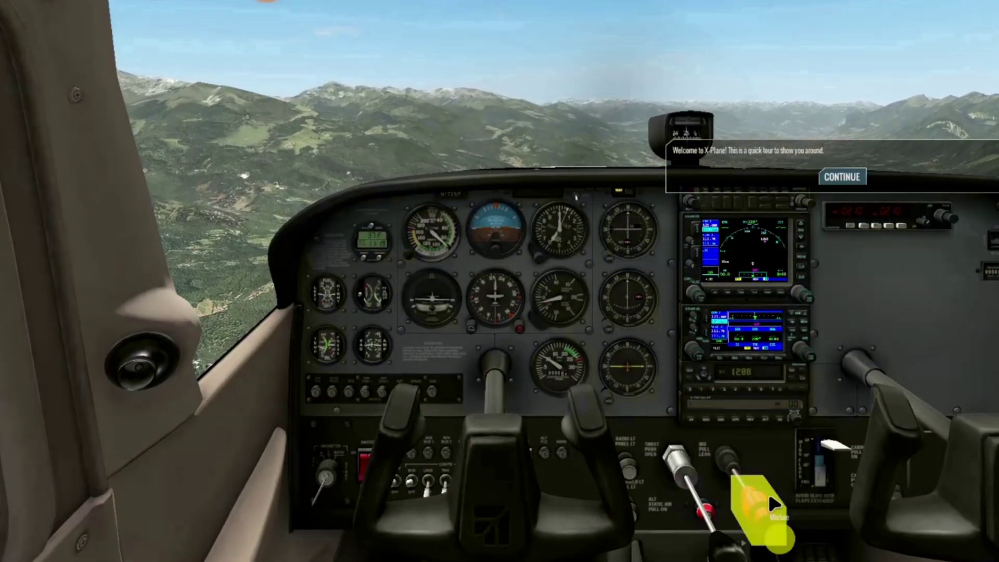